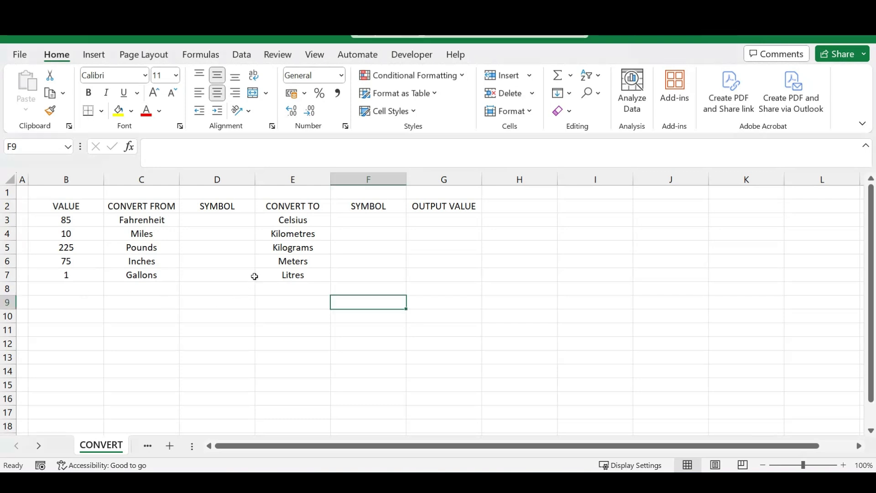
left_click(388, 223)
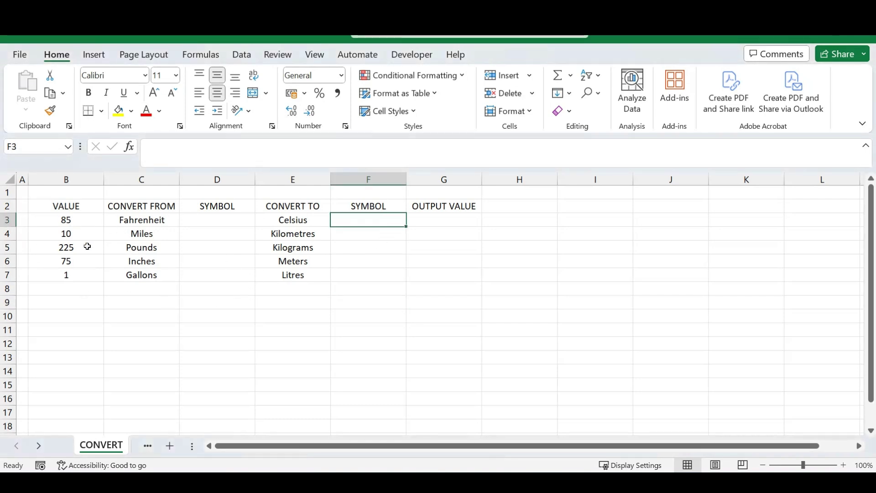
left_click_drag(138, 219, 144, 274)
left_click_drag(304, 220, 294, 275)
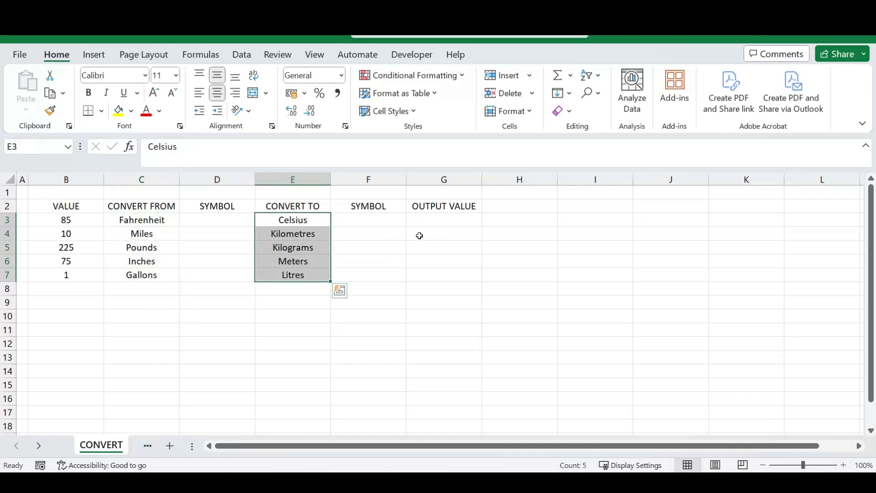
left_click(230, 222)
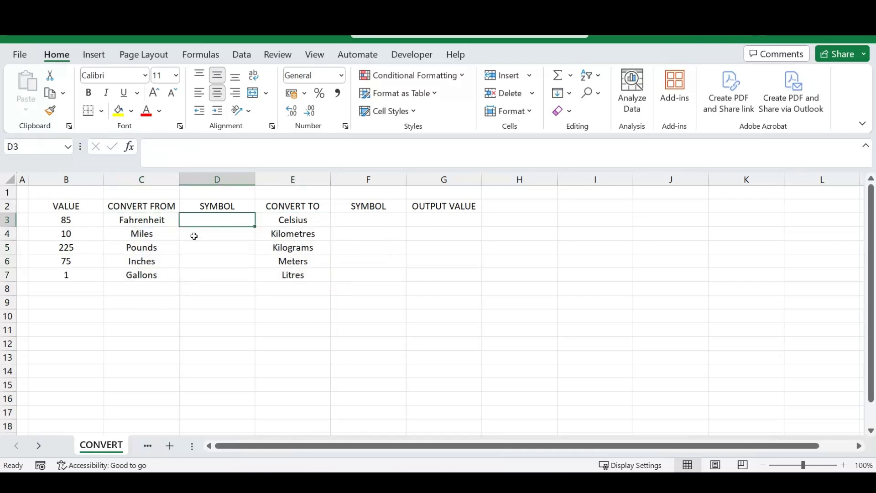
left_click(426, 221)
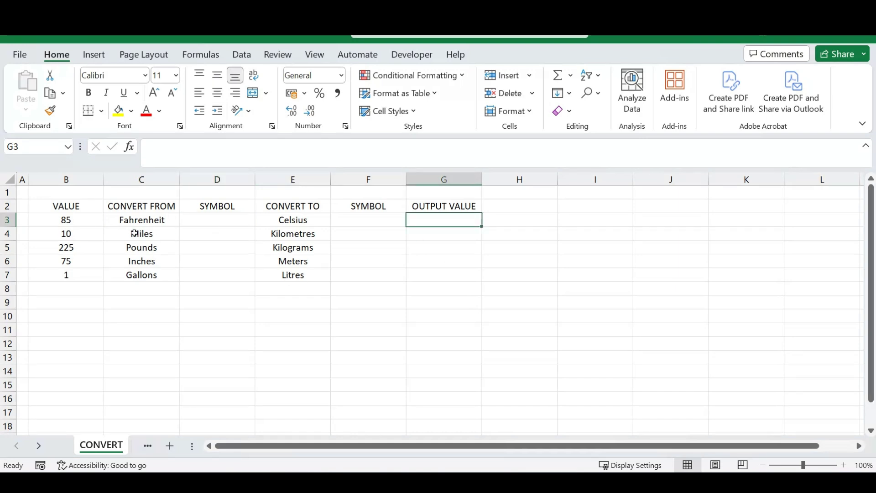
- Enter the unit symbols for the Fahrenheit-to-Celsius row: F in D3 and C in F3
left_click(212, 221)
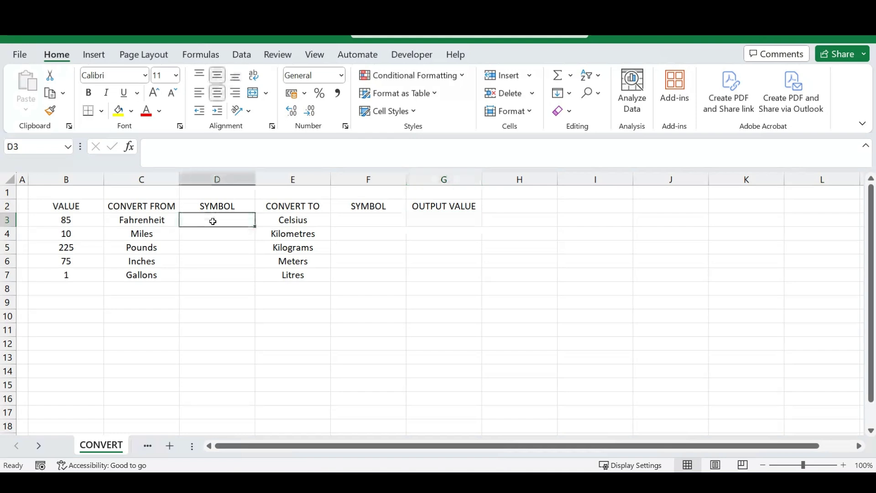
type("F")
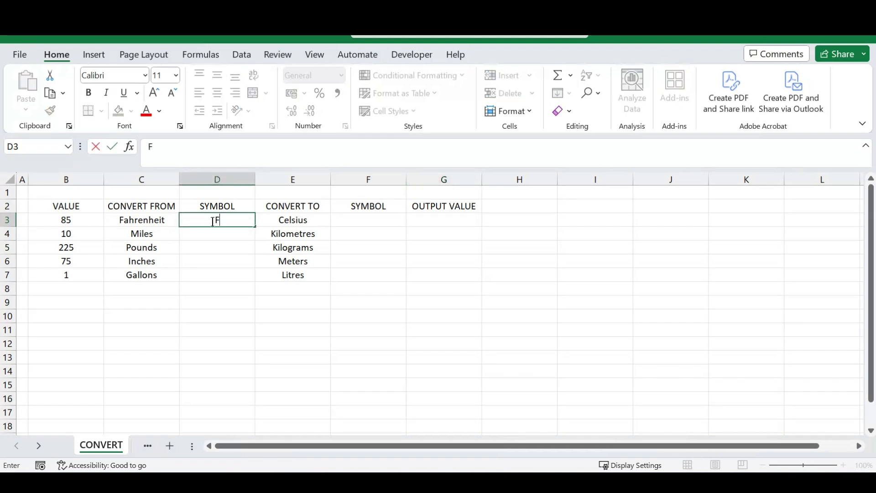
left_click(368, 218)
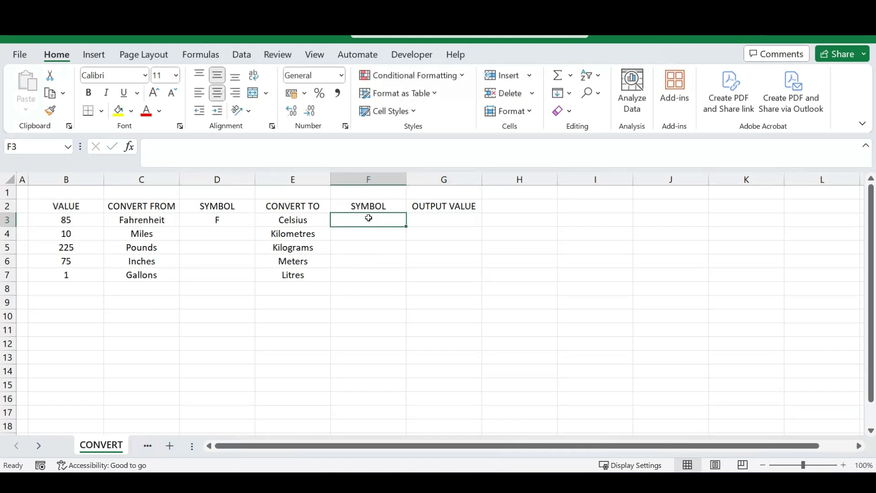
type("C")
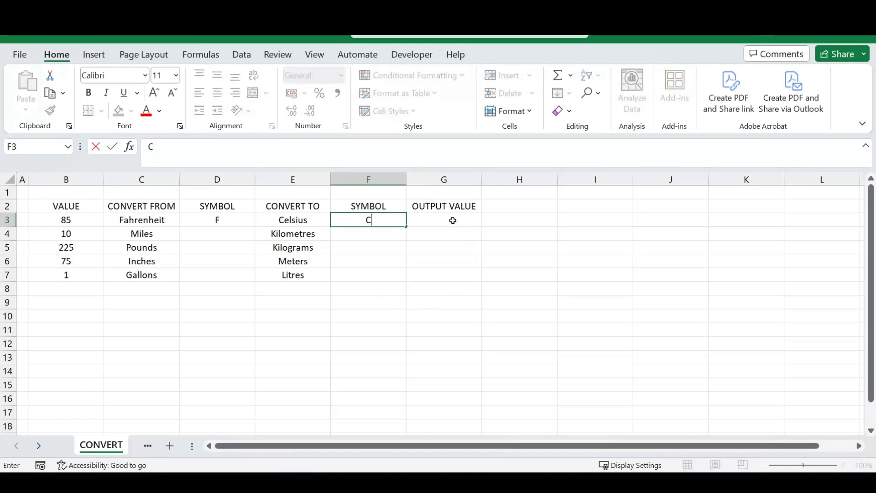
- Enter the formula =CONVERT(85;"F";"C") in the output value cell G3
left_click(437, 223)
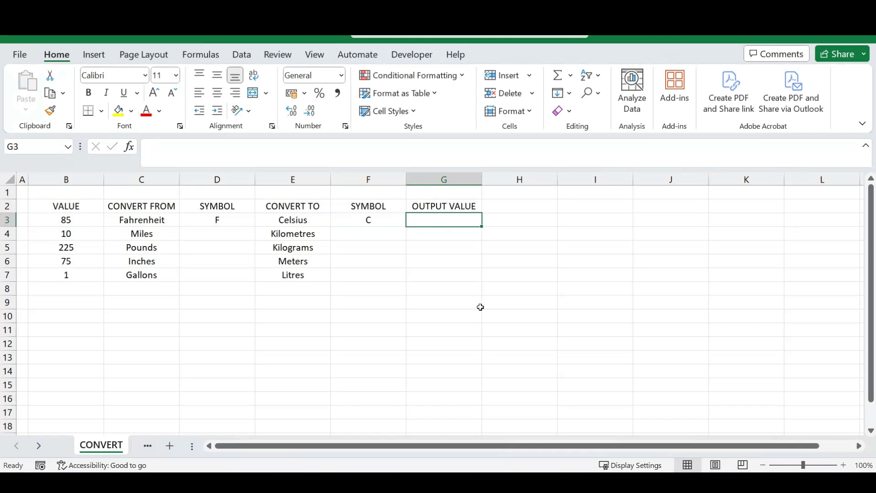
type("=")
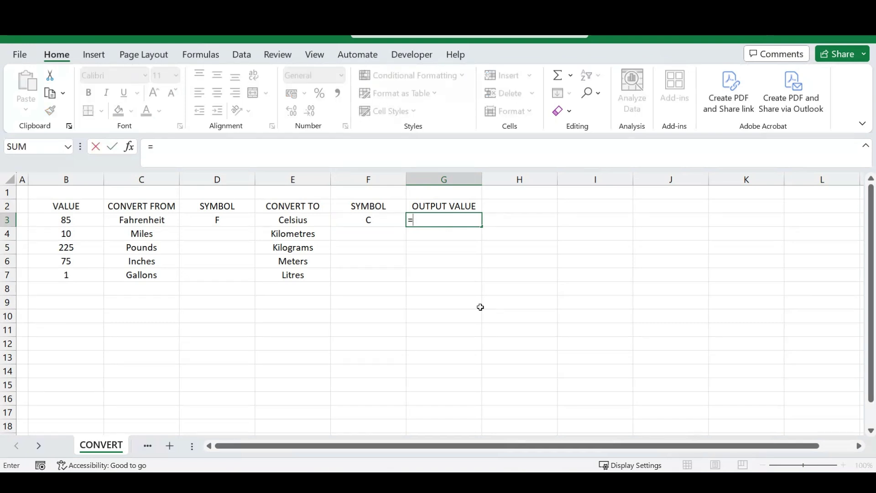
type("con")
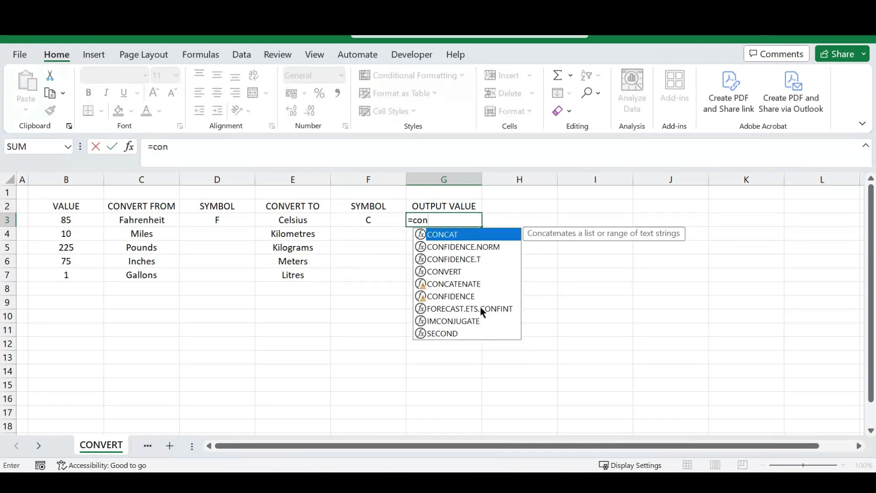
type("vert")
key("Tab")
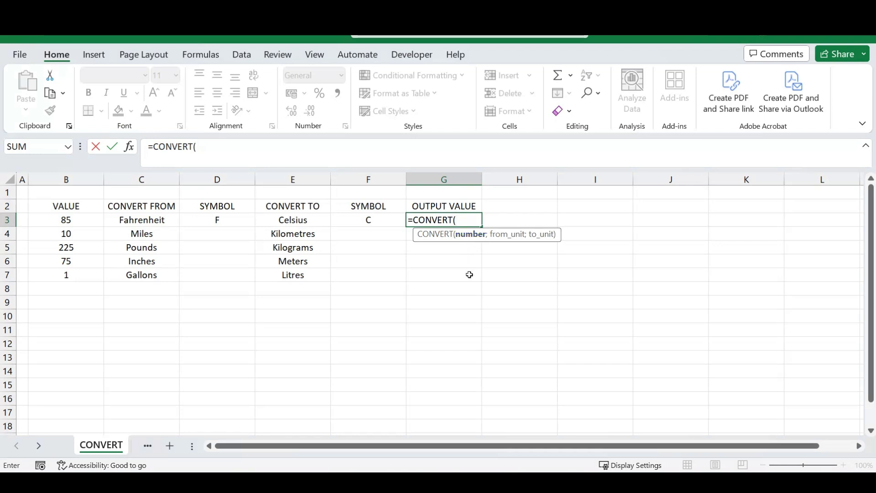
type("85;")
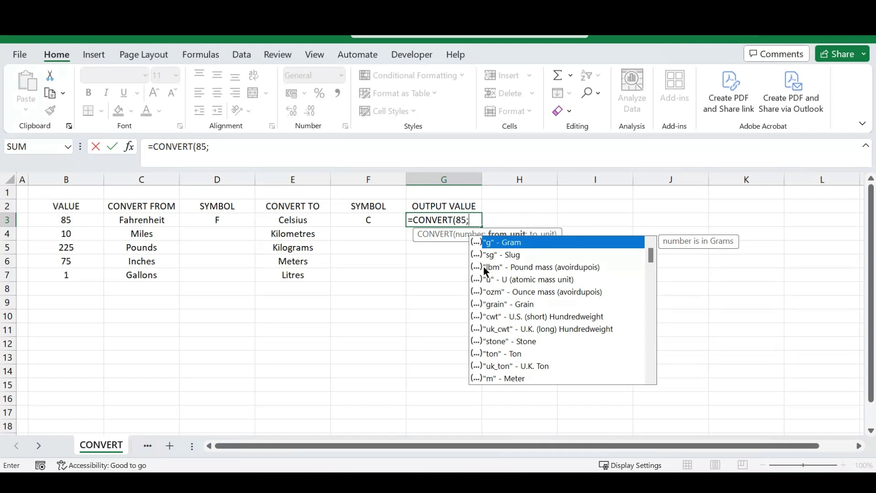
type("\"F\";")
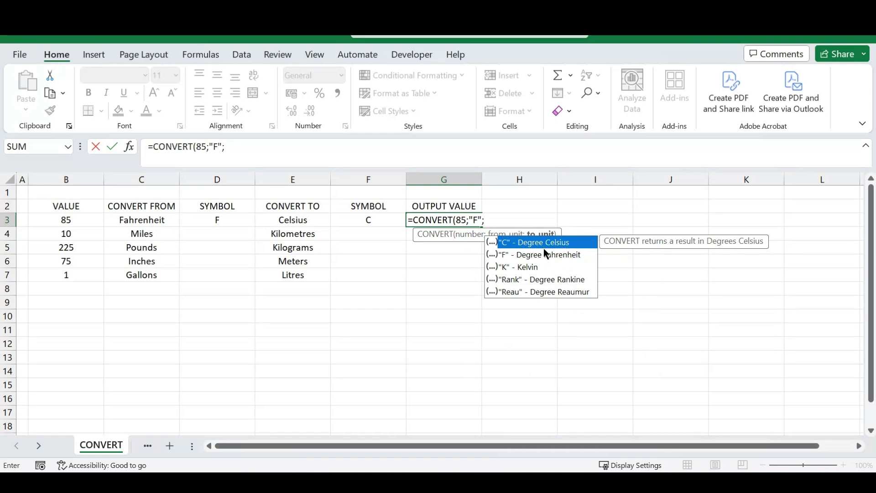
type("\"C\")")
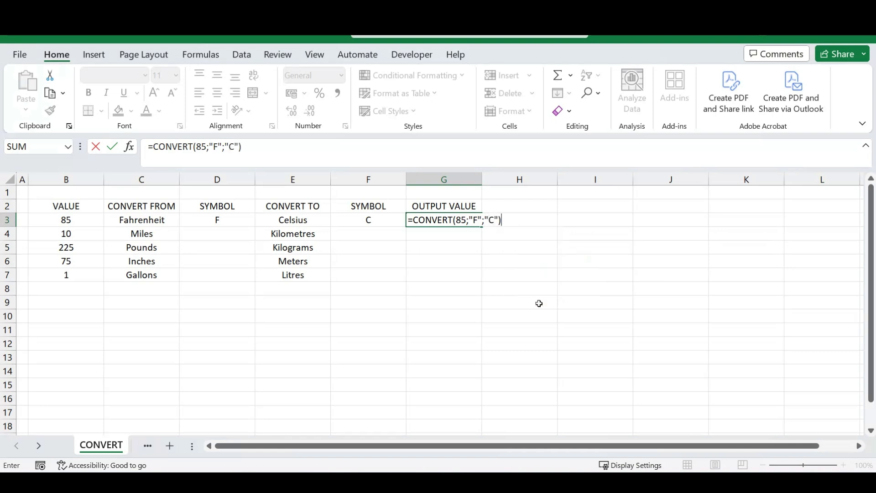
key("Return")
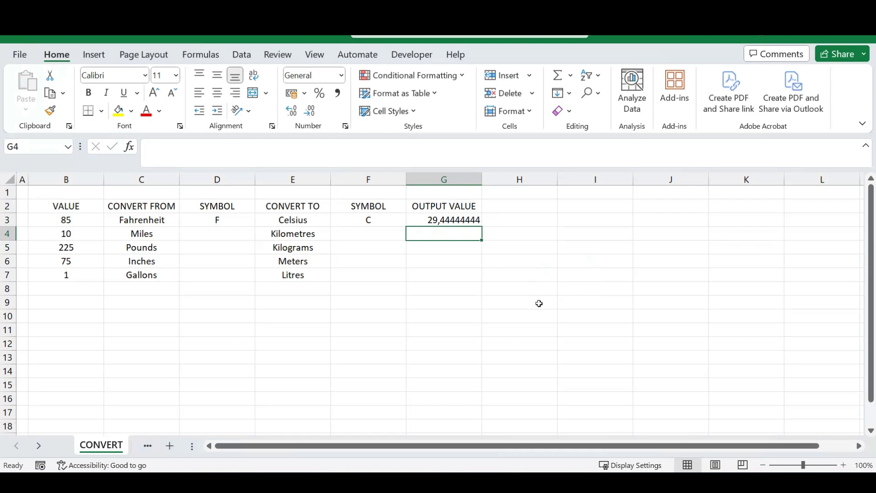
- Apply the Number format to the output value cells G3:G7
left_click(460, 219)
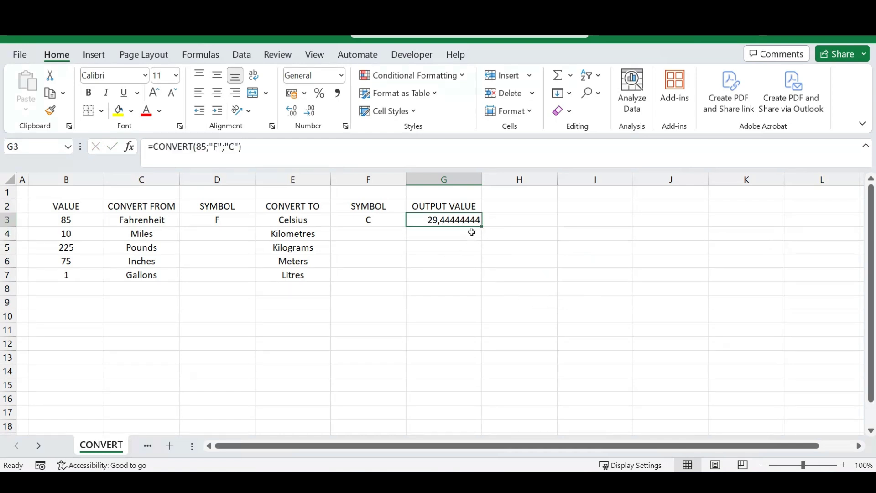
left_click_drag(447, 219, 442, 271)
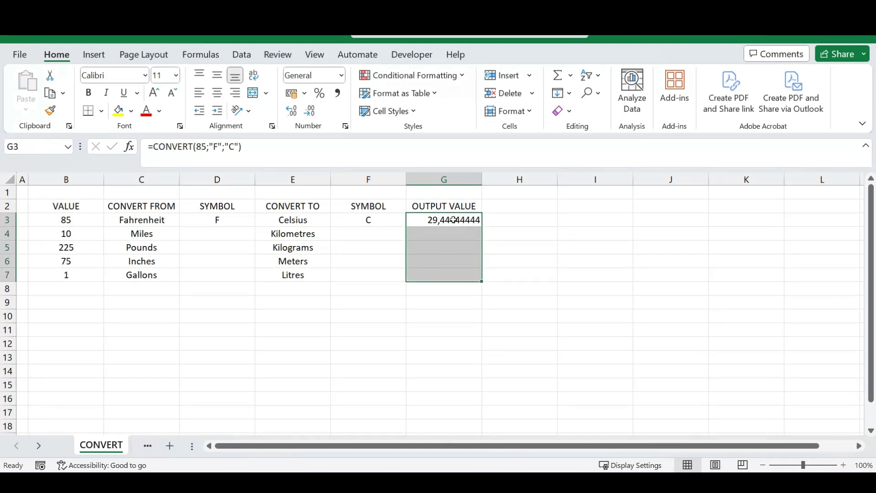
left_click(341, 76)
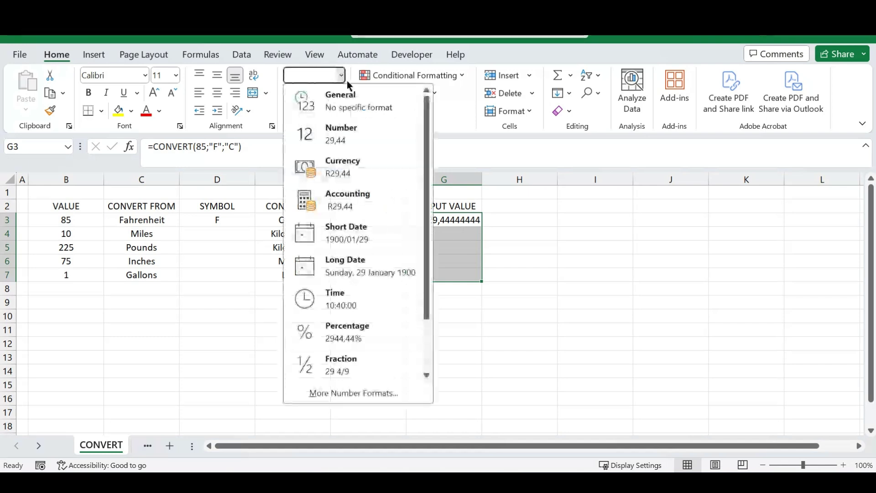
left_click(340, 131)
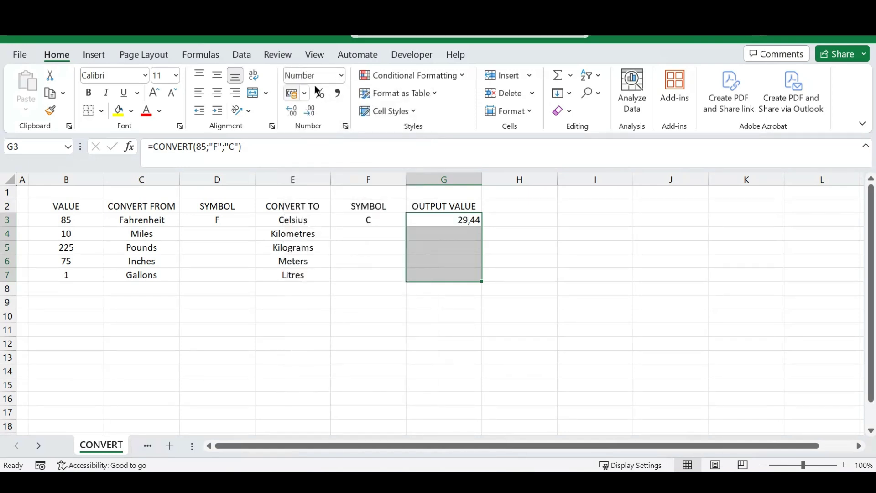
- Examine the hard-coded number argument in the CONVERT formula in G3 without changing it
left_click(463, 235)
left_click(459, 223)
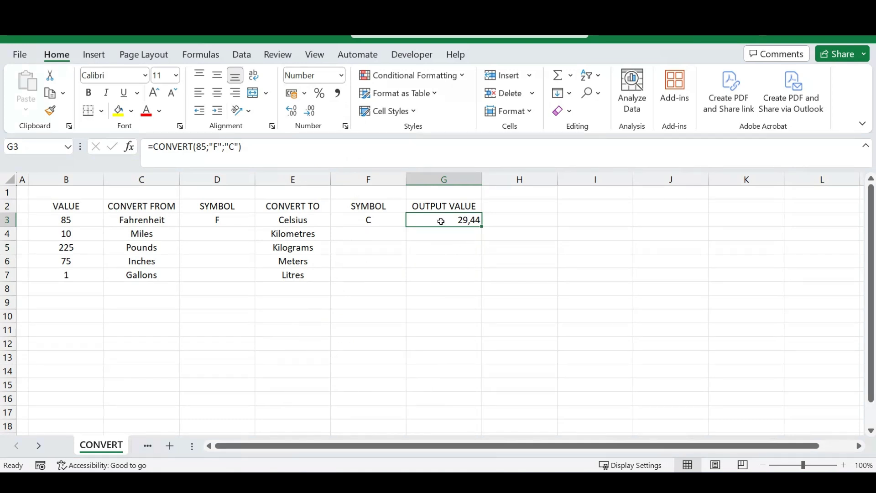
left_click(257, 147)
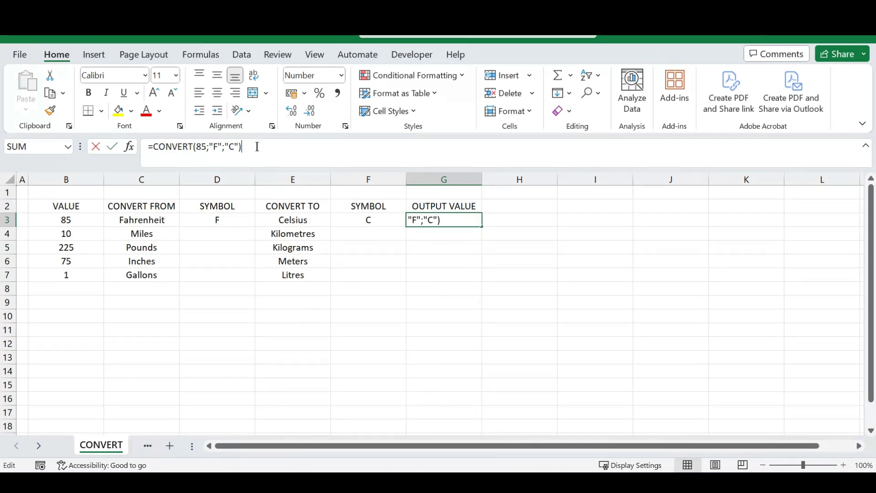
double_click(201, 146)
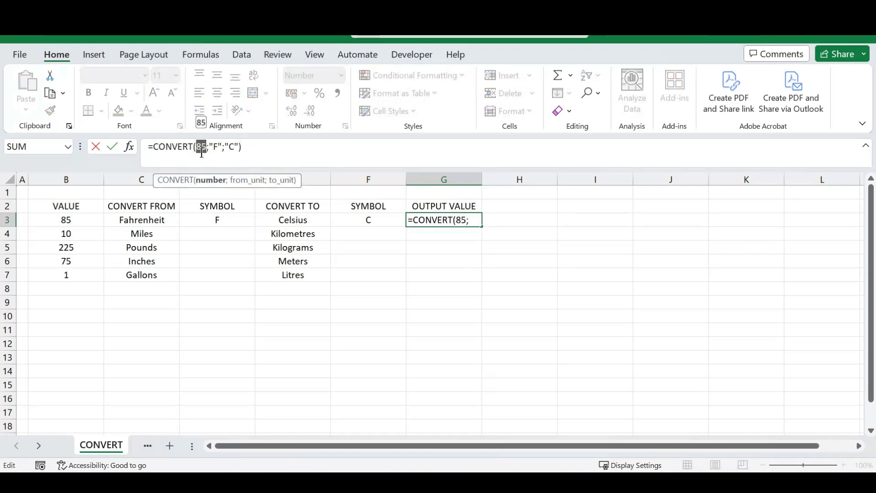
left_click(265, 152)
key("Return")
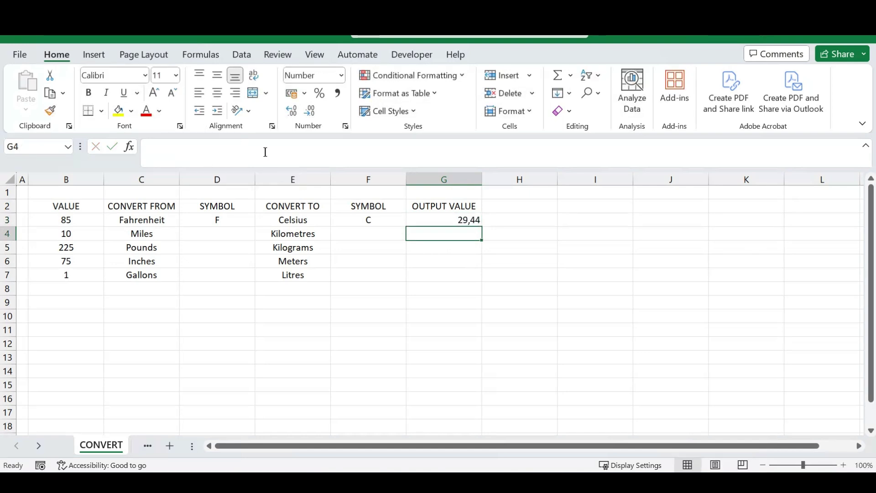
left_click(434, 218)
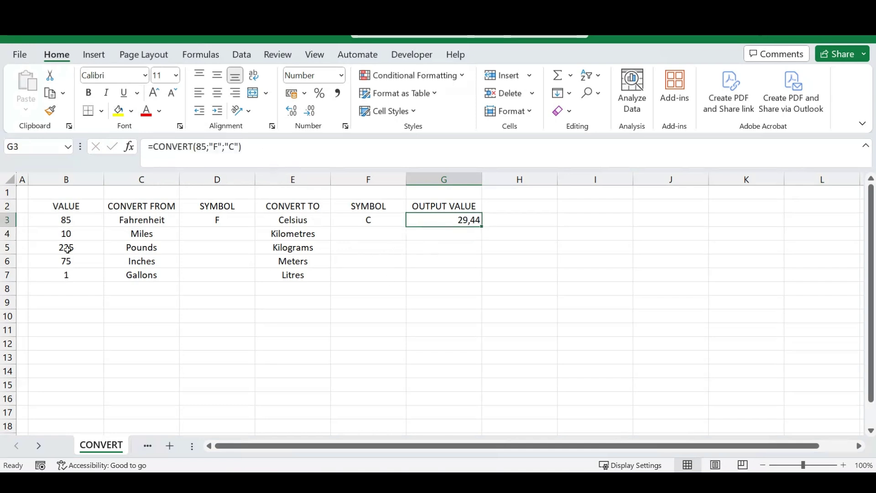
- Set the Fahrenheit value in B3 to 70 to test whether the output responds
left_click(75, 220)
type("70")
key("Return")
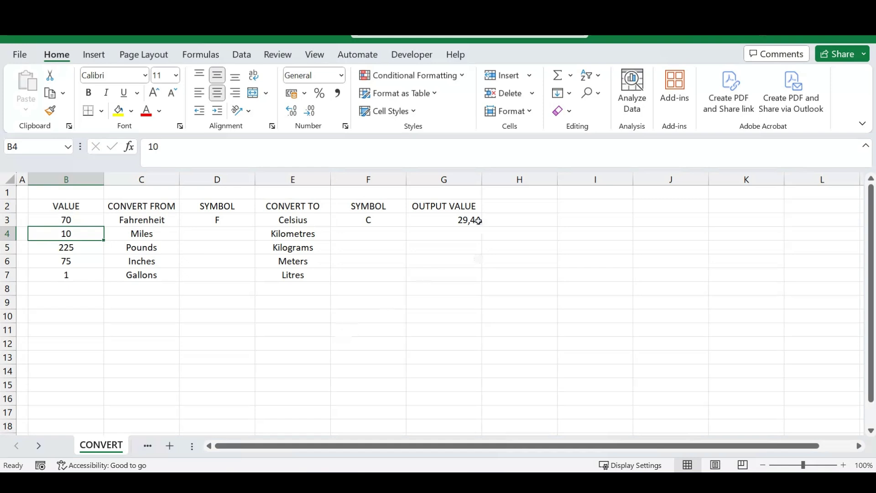
- Replace the typed number in G3's CONVERT formula with a reference to cell B3
left_click(446, 223)
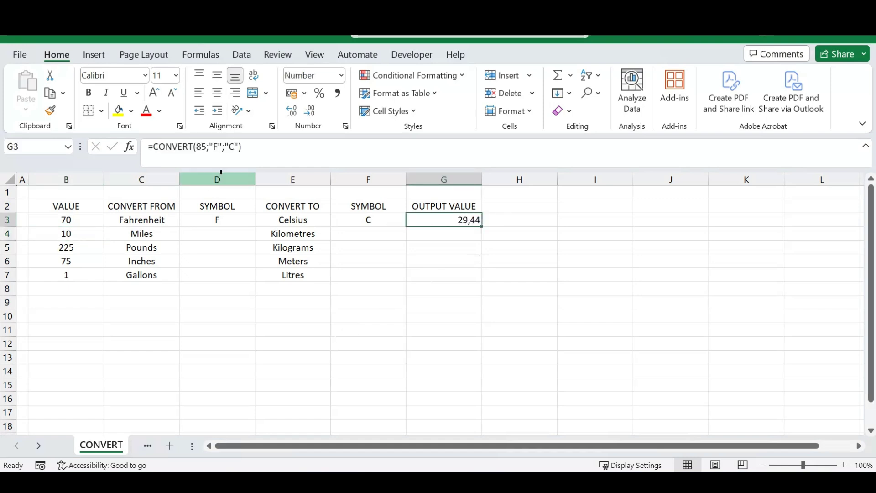
left_click(250, 149)
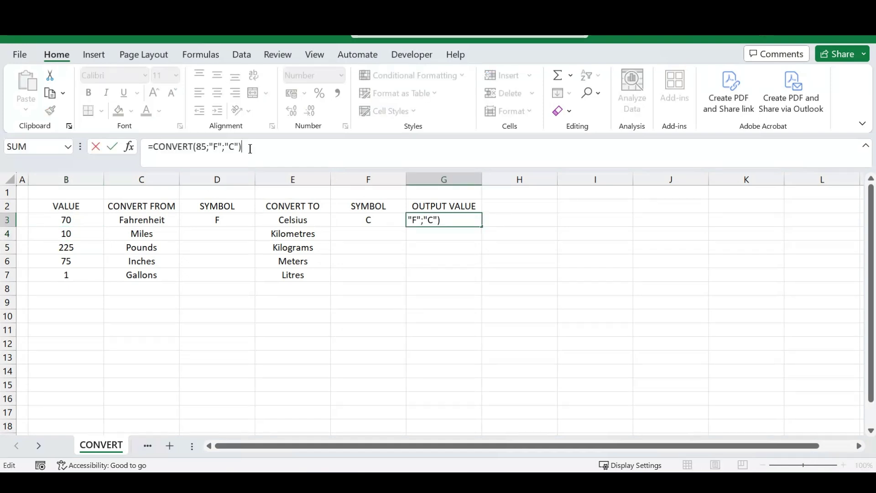
double_click(201, 147)
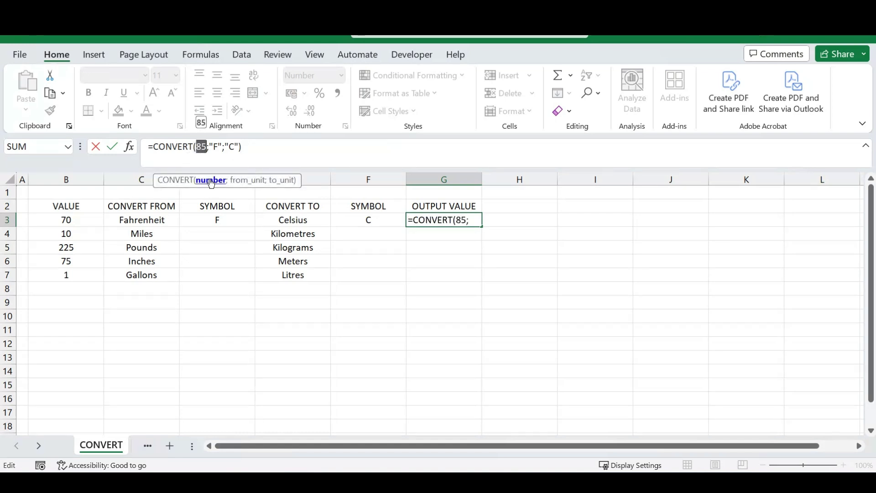
left_click(84, 220)
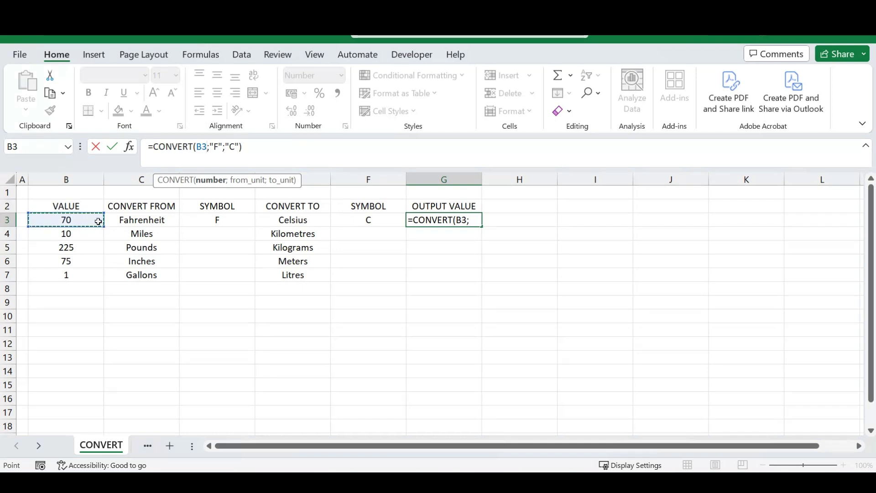
key("Return")
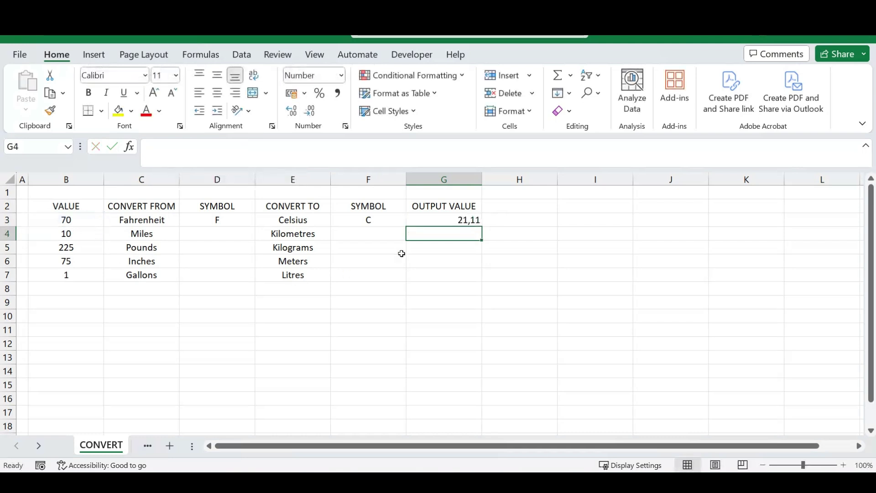
- Set the Fahrenheit value in B3 back to 85 and select the output cell G3
left_click(85, 220)
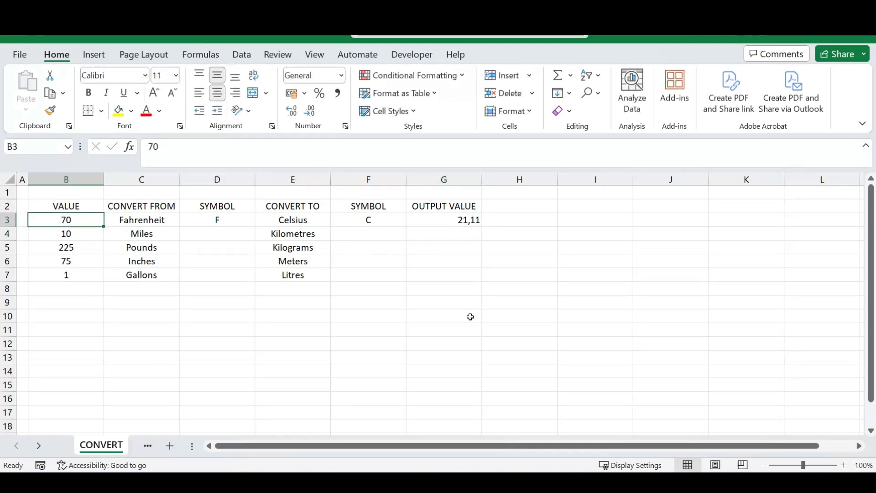
type("85")
key("Return")
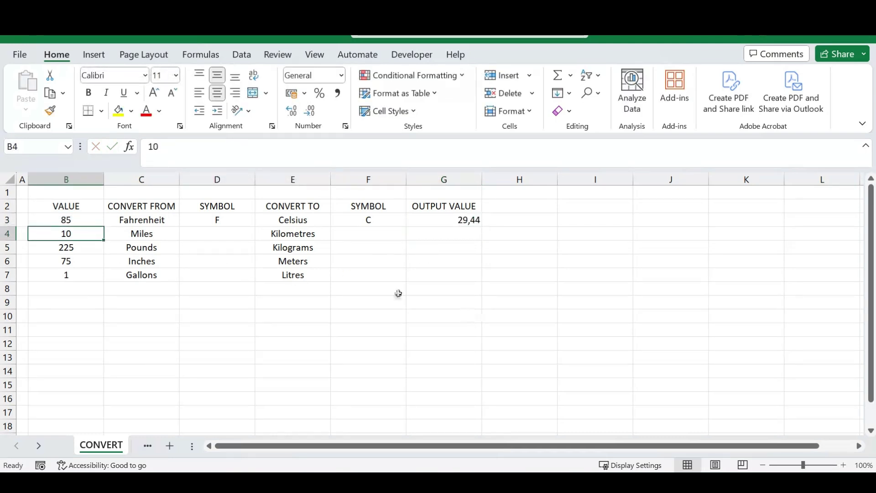
left_click(63, 222)
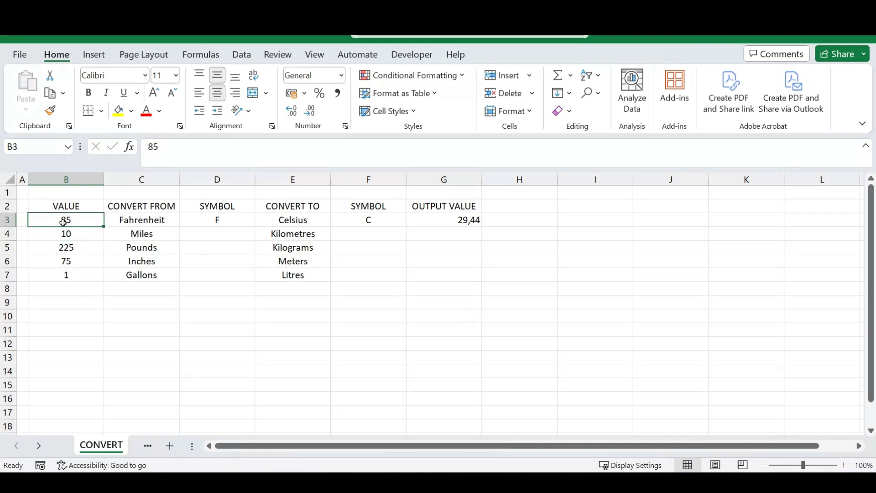
left_click(465, 223)
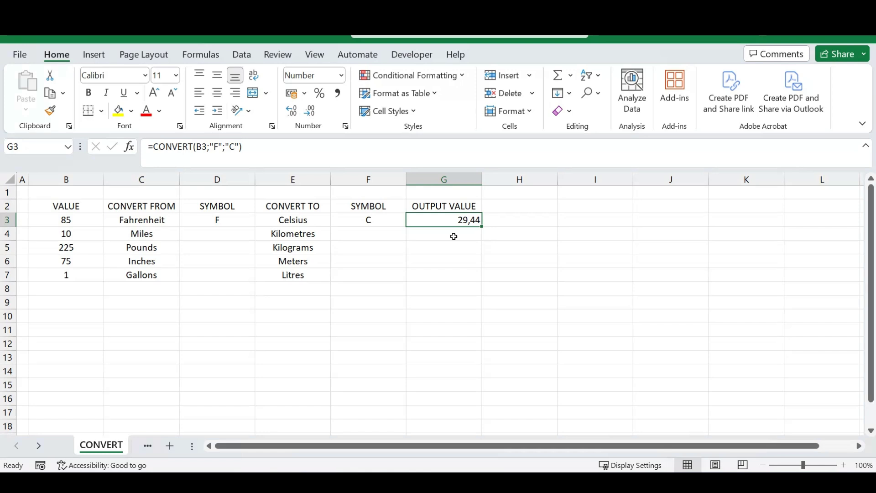
- Convert the miles value in B4 to kilometres in G4 with a CONVERT formula using the units "mi" and "km"
left_click(439, 234)
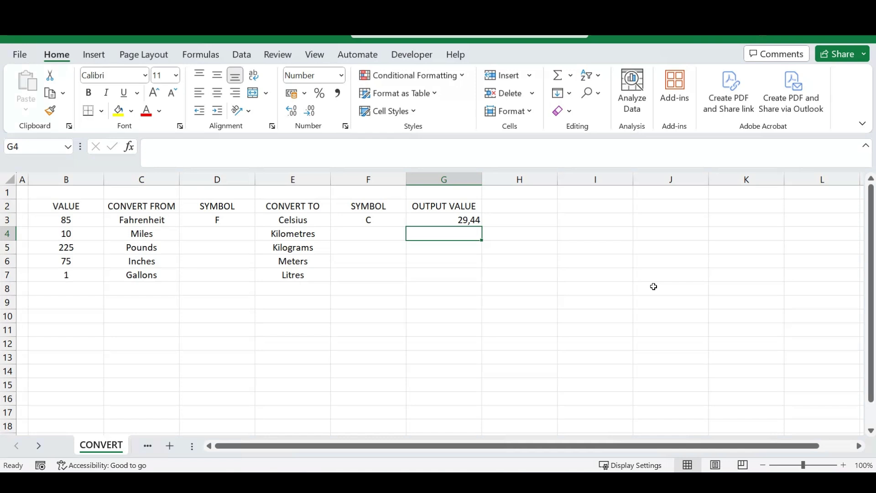
type("=")
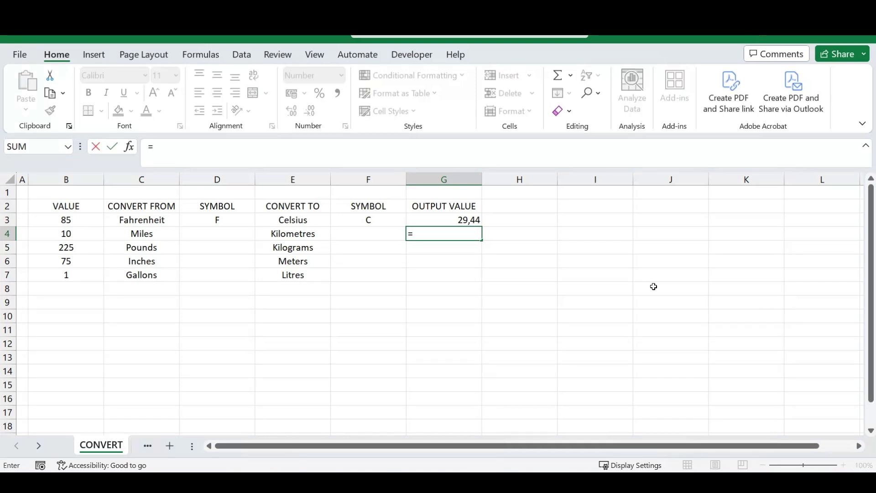
type("conver")
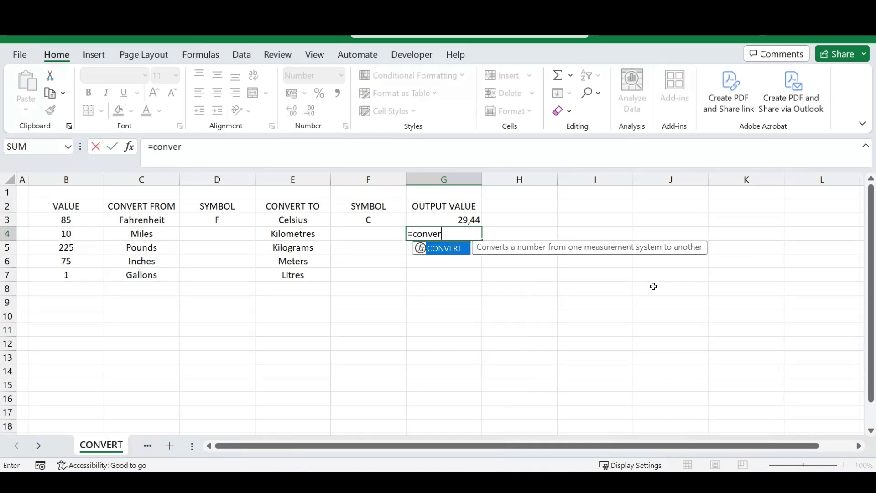
key("Tab")
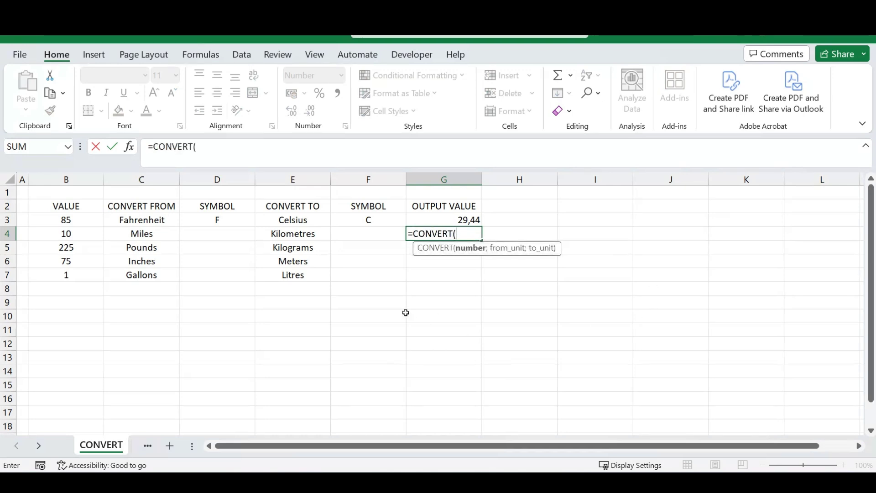
left_click(81, 235)
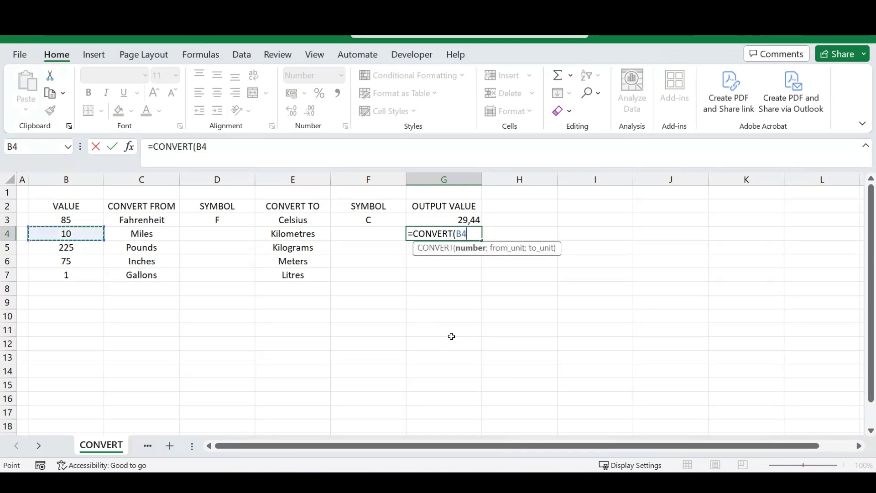
type(";")
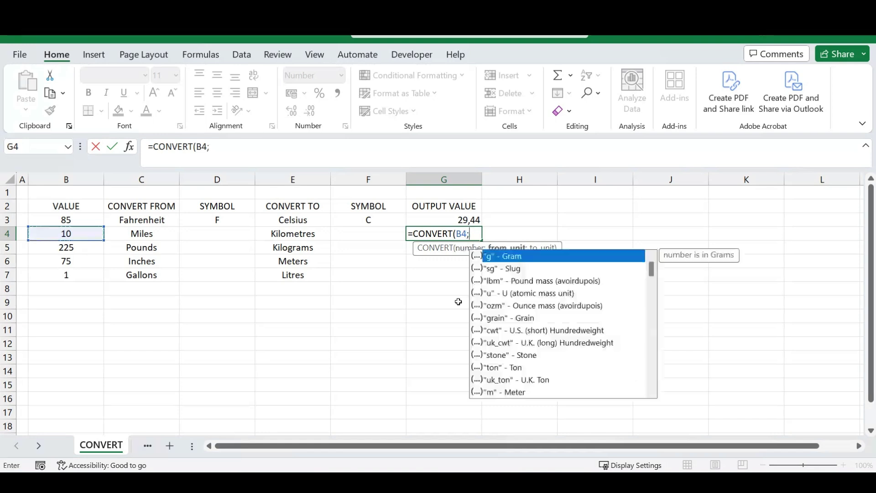
type("\"mi\"")
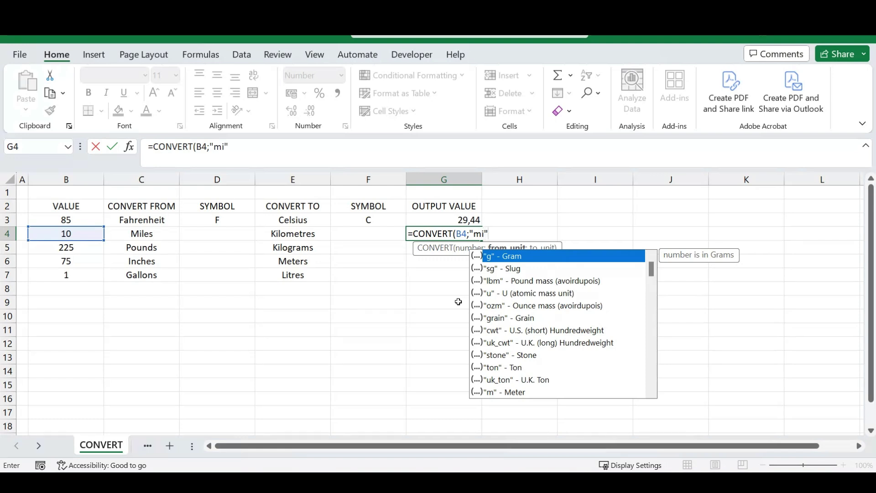
type(";\"km\"")
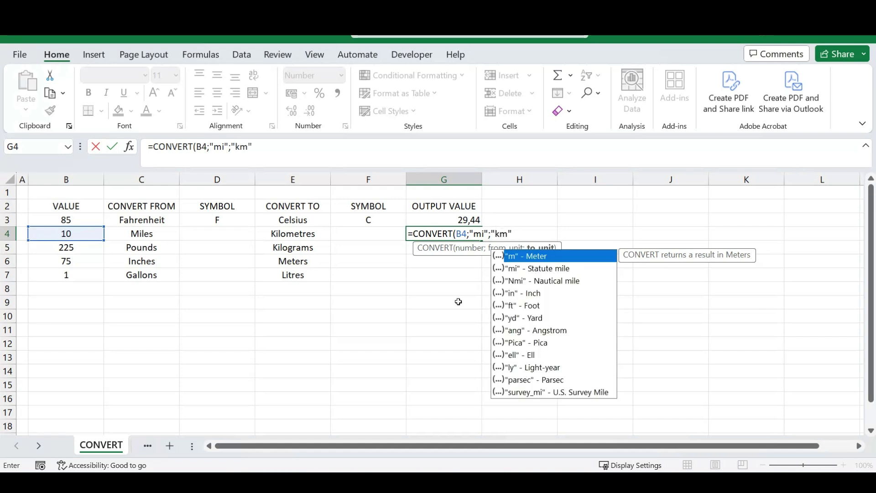
key("Return")
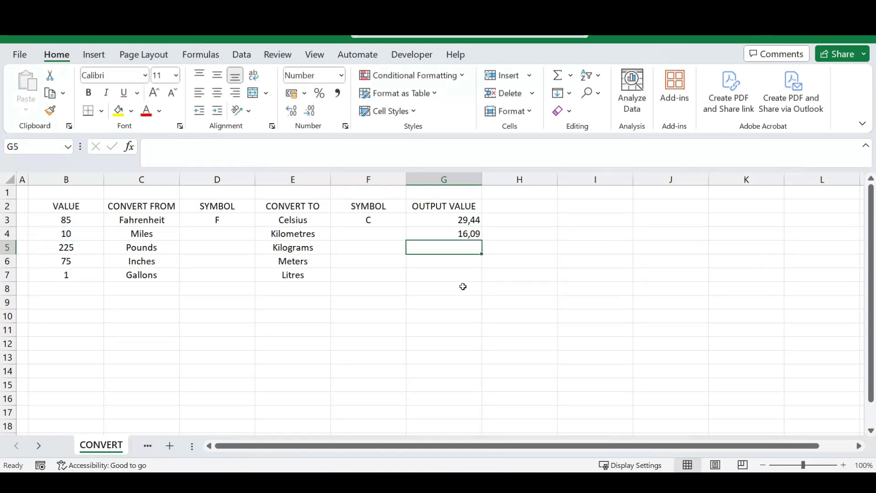
left_click(450, 236)
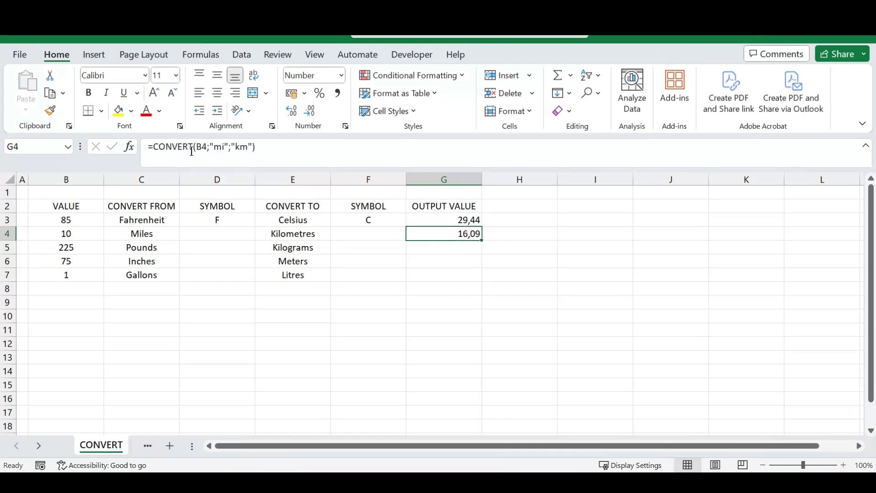
- Fill in the unit symbols mi for Miles in D4 and km for Kilometres in F4
left_click(236, 233)
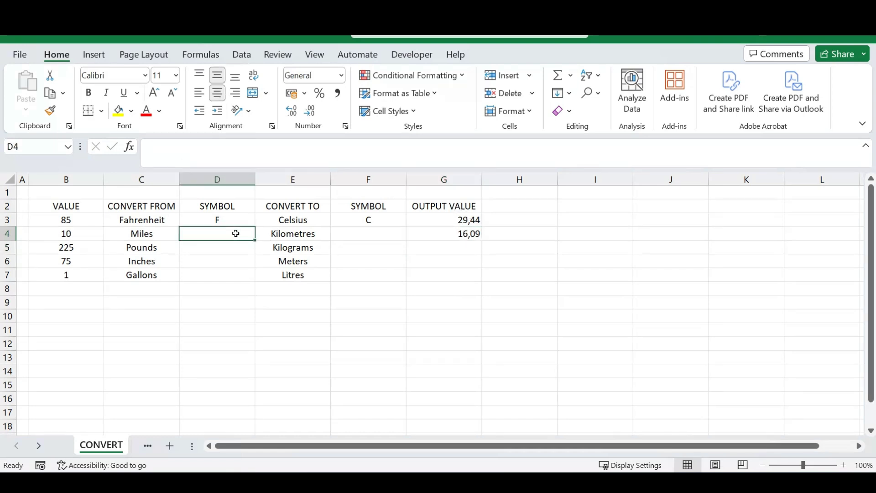
type("mi")
key("Return")
key("Up")
key("Right")
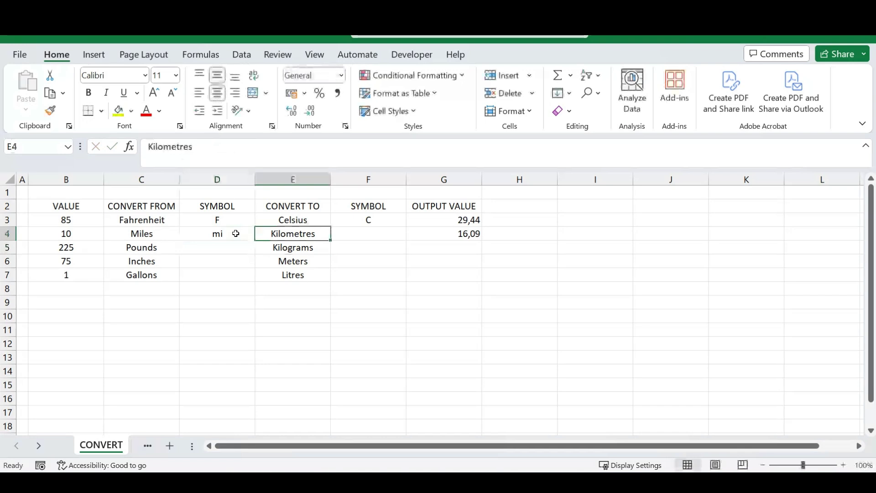
key("Right")
type("km")
key("Return")
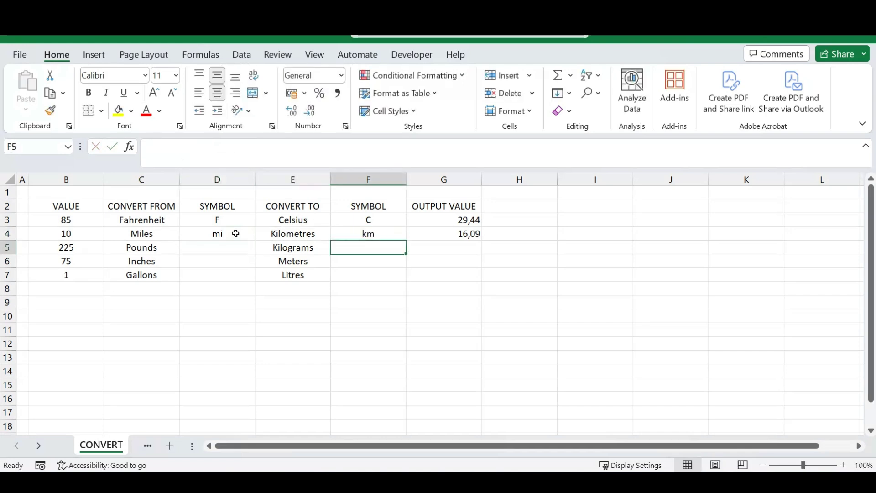
- Fill in the unit symbols lbm for Pounds in D5 and kg for Kilograms in F5
key("Left")
key("Left")
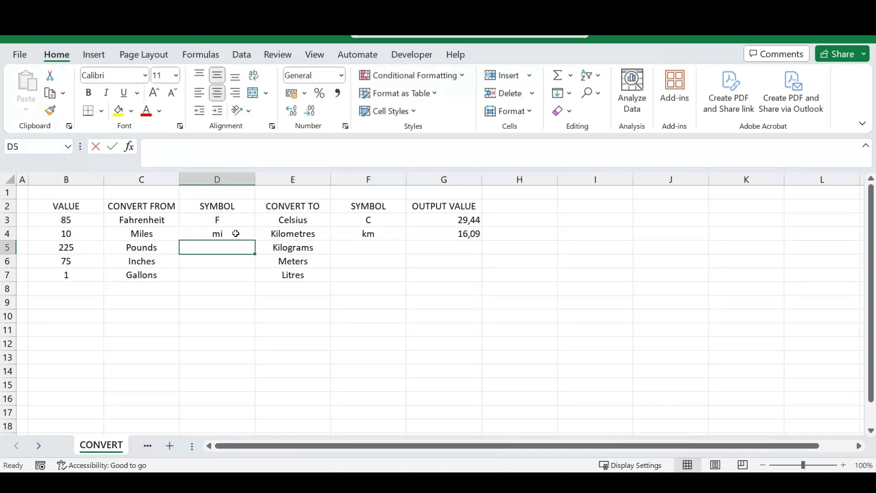
type("lbm")
key("Right")
key("Right")
type("kg")
key("Right")
- Convert the pounds value in B5 to kilograms in G5 with a CONVERT formula using the units "lbm" and "kg"
type("=")
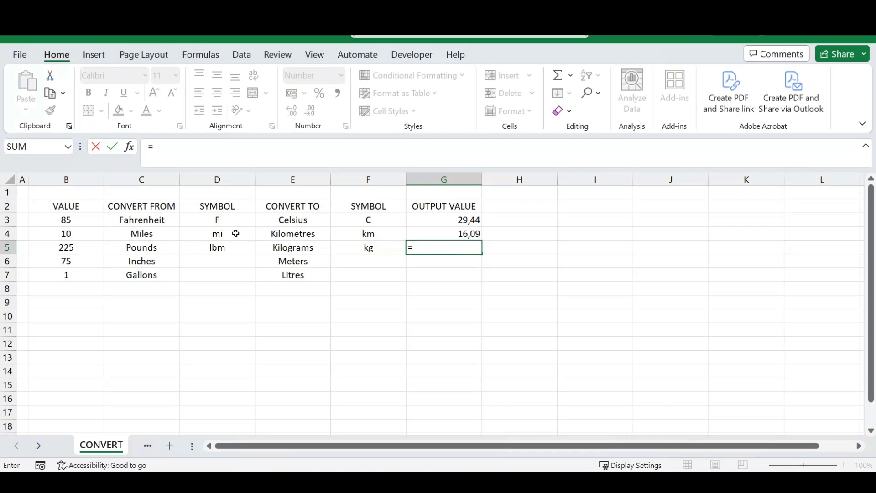
type("convert(")
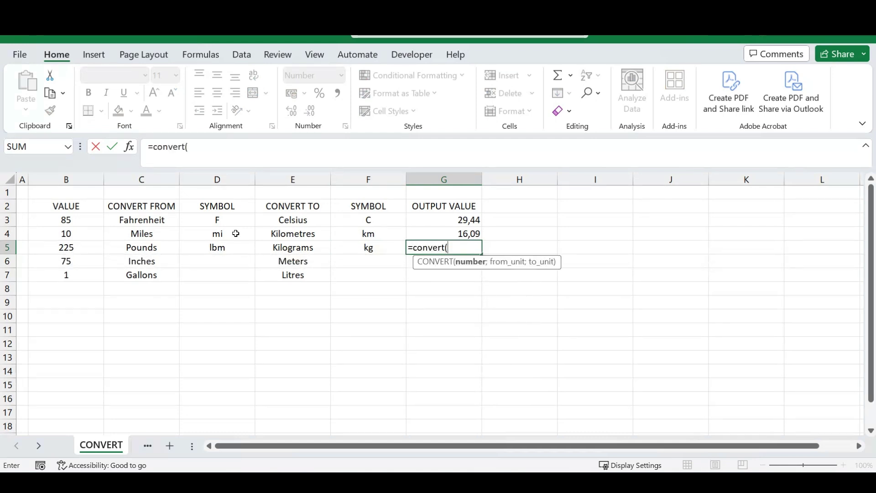
left_click(87, 247)
type(";")
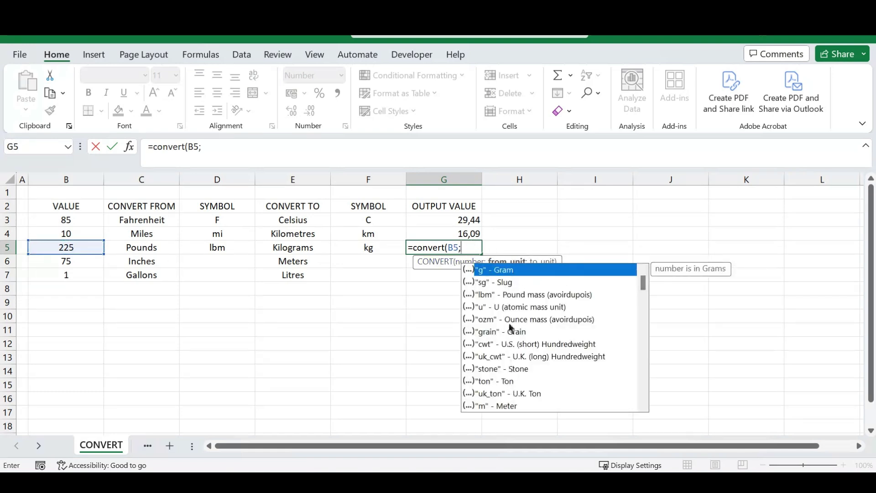
mouse_move(642, 282)
left_mouse_down()
mouse_move(642, 398)
mouse_move(646, 272)
left_mouse_up()
type("\"lbm\"")
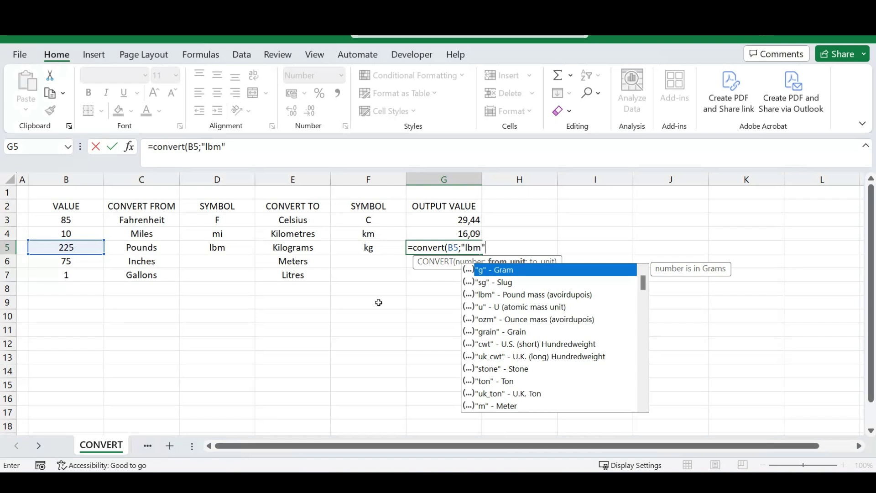
type(";\"kg")
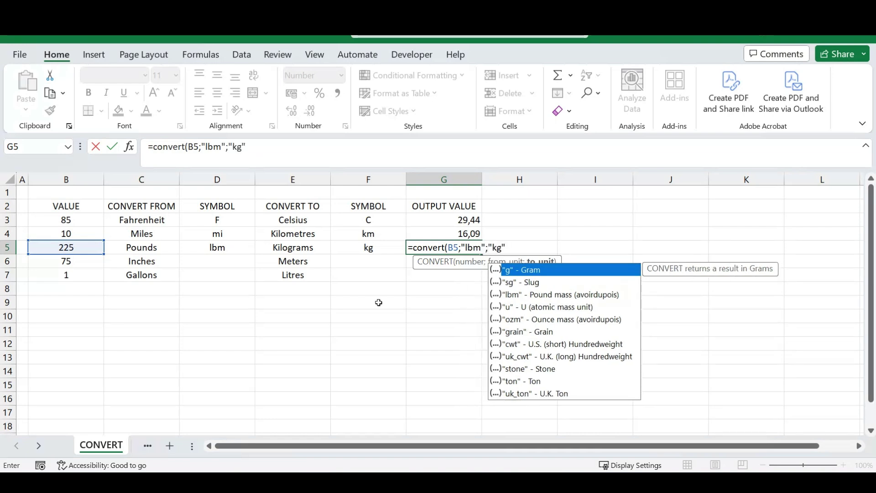
type("\"")
key("Return")
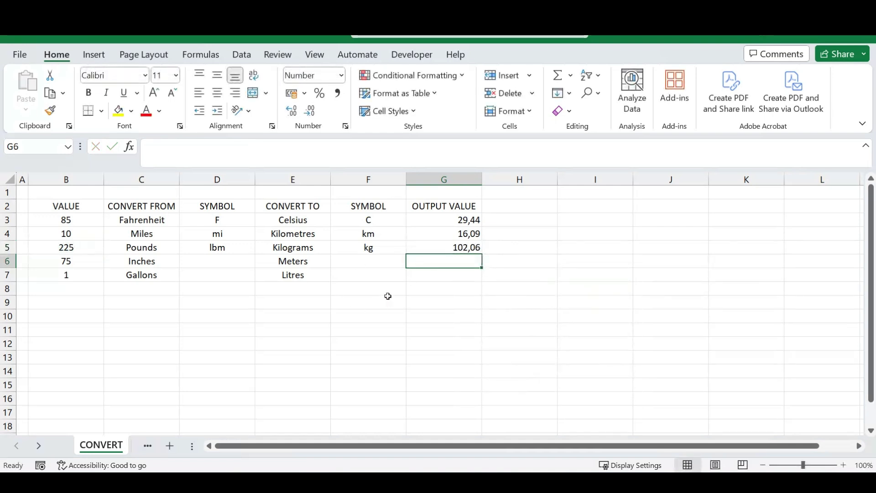
- Set the pounds value in B5 to 250 and select the output cell G5 to check its formula
left_click(85, 248)
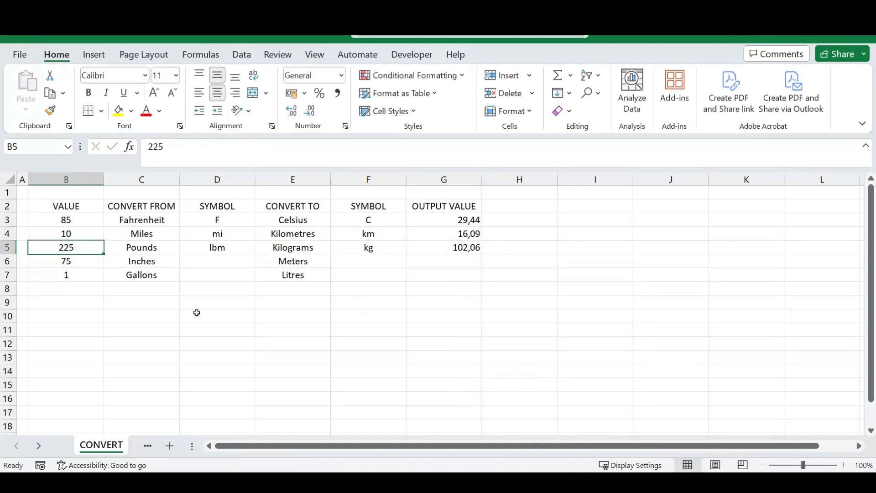
type("250")
key("Return")
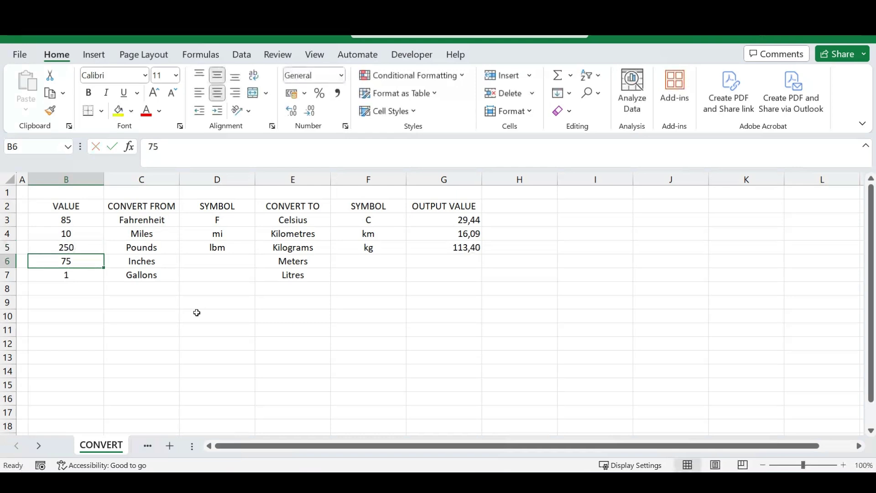
left_click(454, 248)
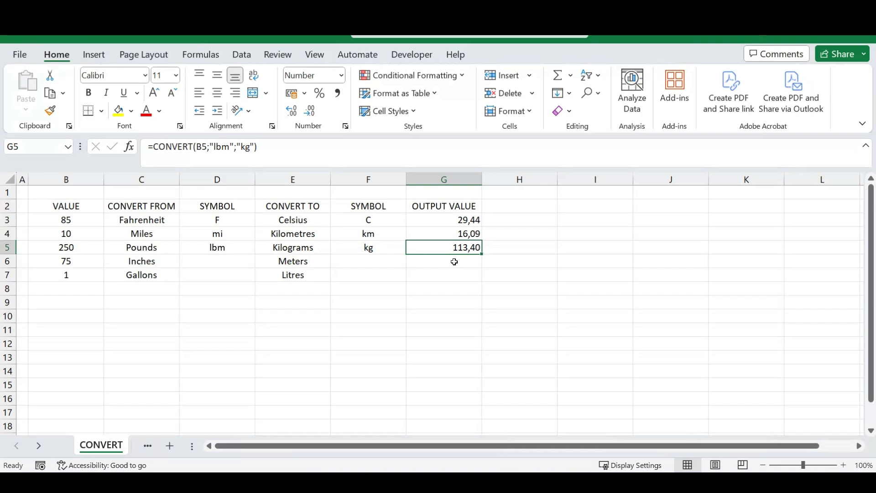
- Fill in the unit symbols in for Inches in D6 and m for Meters in F6
left_click(455, 261)
key("Left")
key("Left")
key("Left")
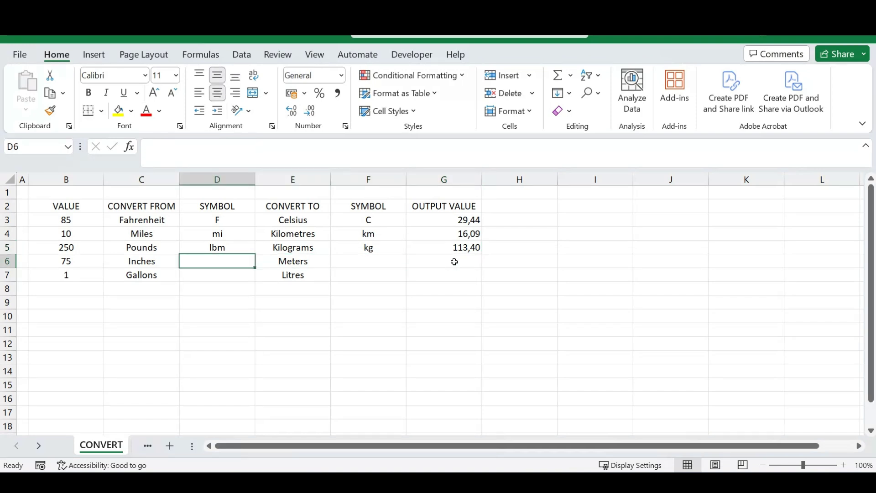
type("in")
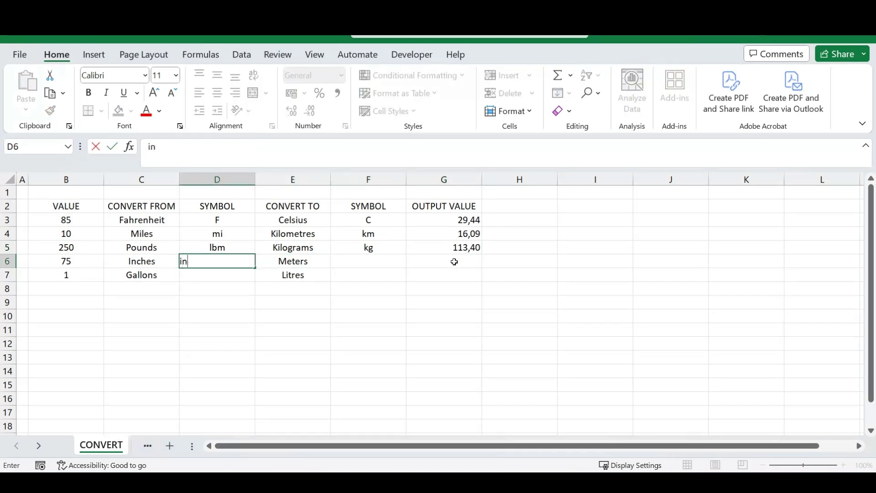
key("Tab")
key("Tab")
- Fill in the unit symbols gal for Gallons in D7 and l for Litres in F7, and select the output cell G6
key("Left")
key("Left")
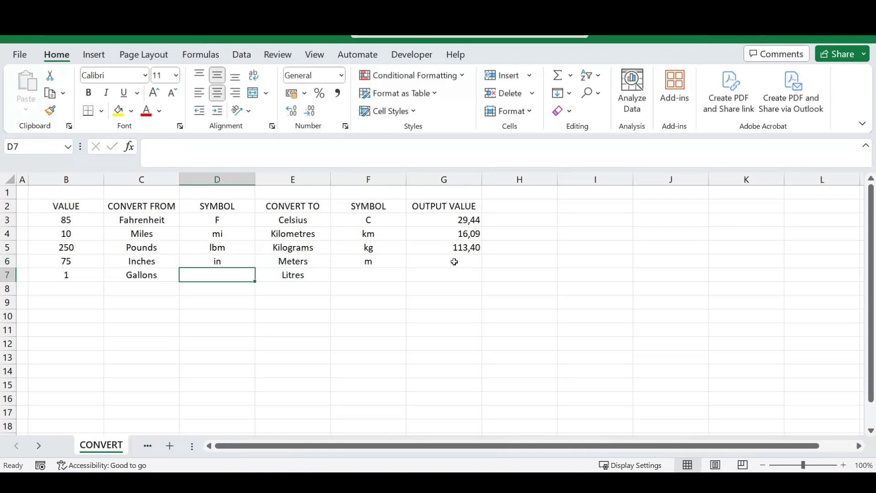
type("gal")
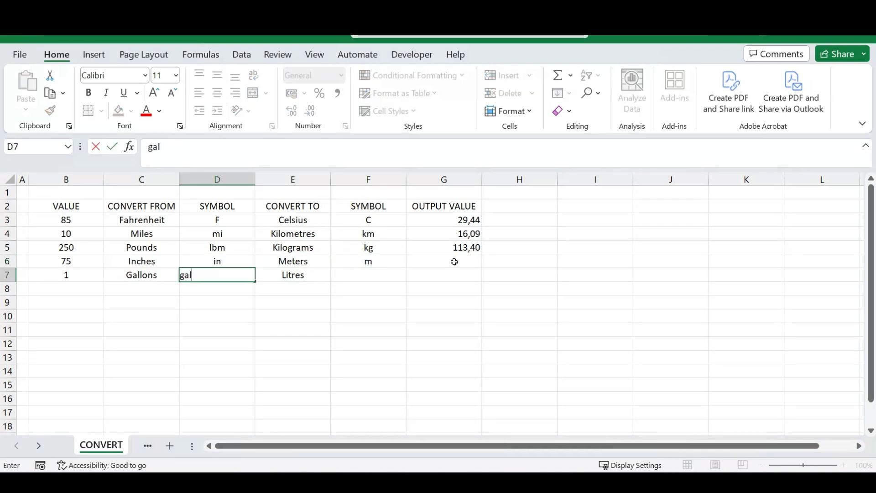
key("Right")
key("Right")
type("l")
key("Tab")
left_click(454, 262)
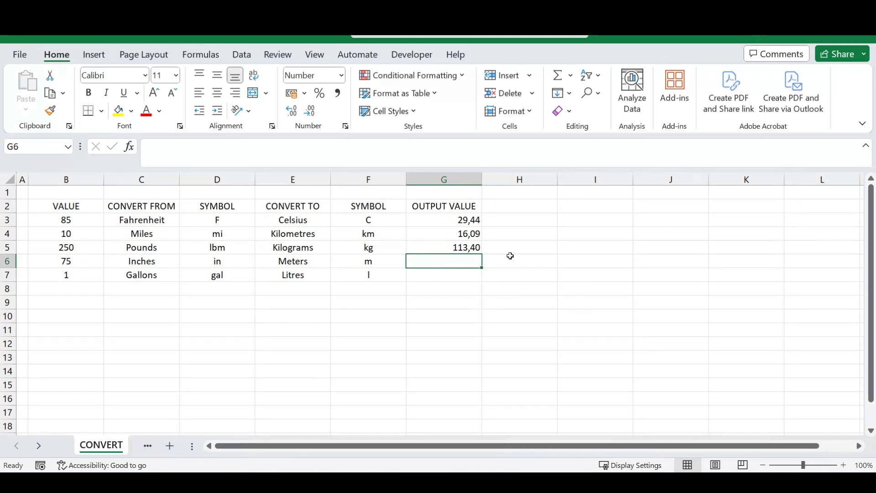
left_click_drag(66, 206, 422, 268)
left_click(477, 294)
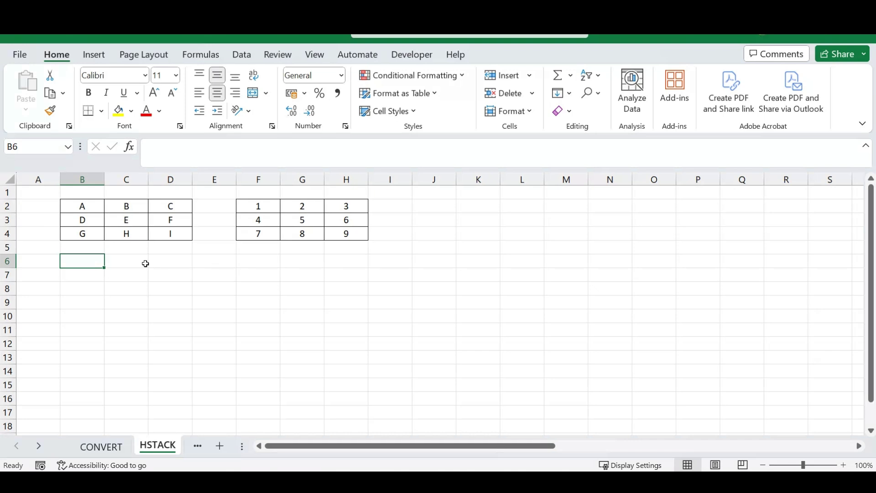
- Combine the letter table B2:D4 and the number table F2:H4 side by side with an HSTACK formula in B6
type("=")
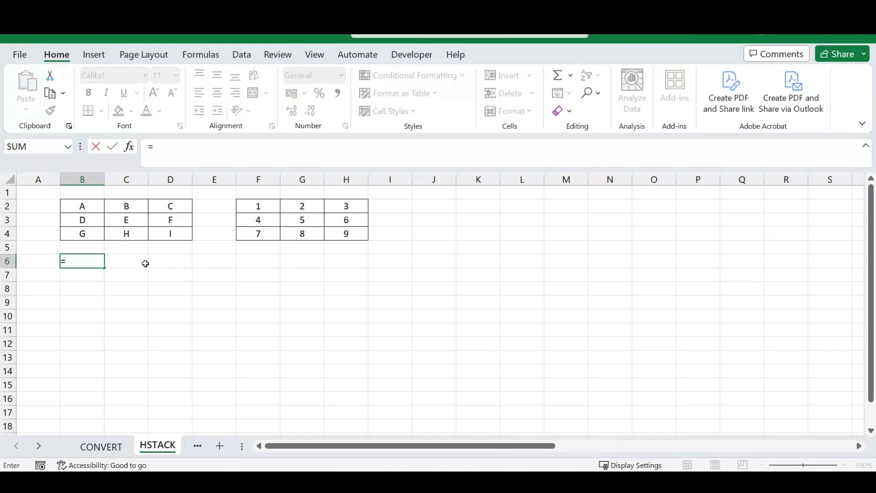
type("hst")
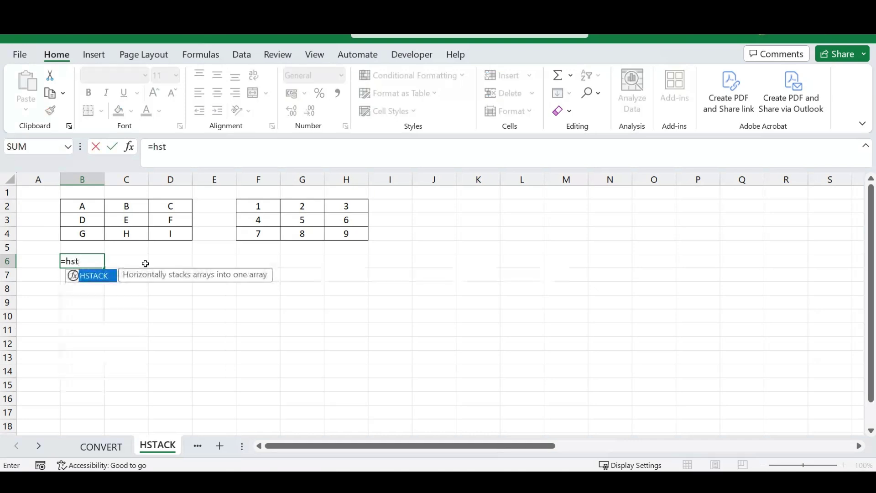
key("Tab")
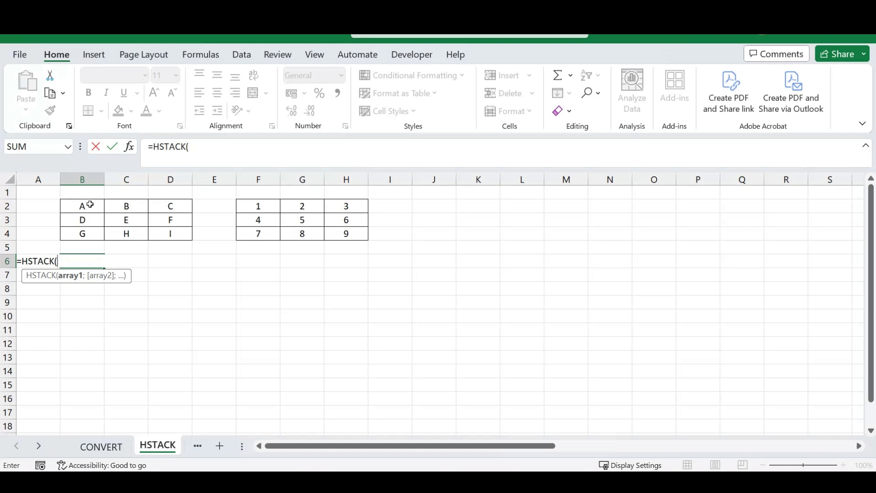
left_click_drag(80, 204, 175, 233)
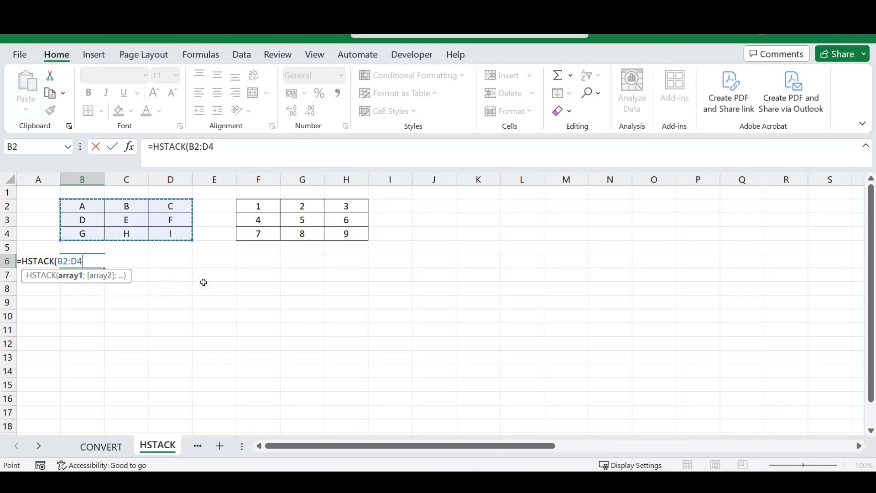
type(";")
left_click_drag(260, 210, 345, 233)
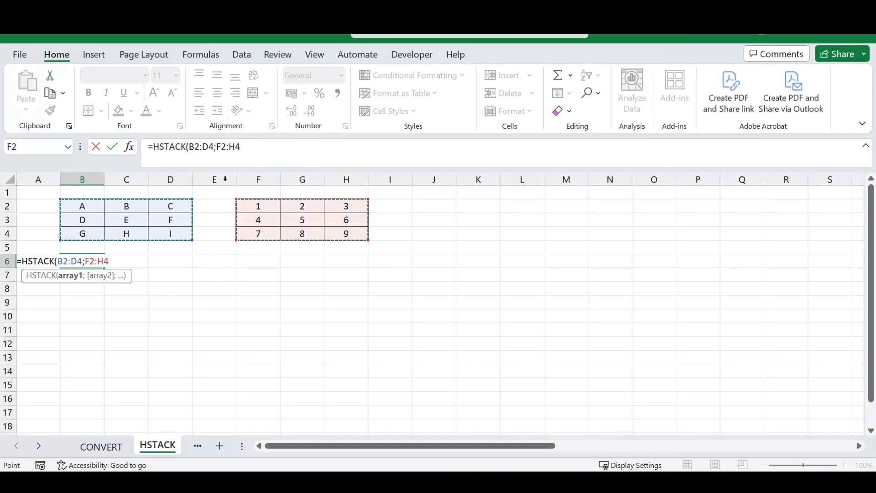
left_click(258, 147)
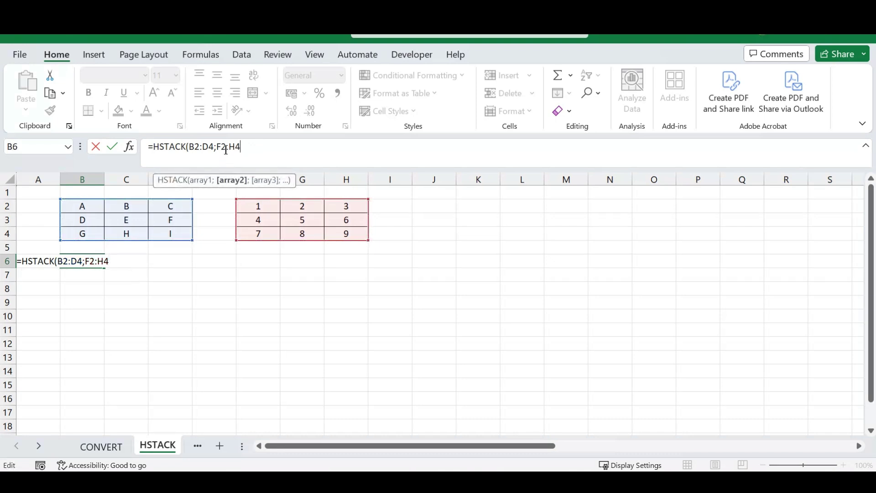
left_click(196, 150)
left_click(250, 147)
type(")")
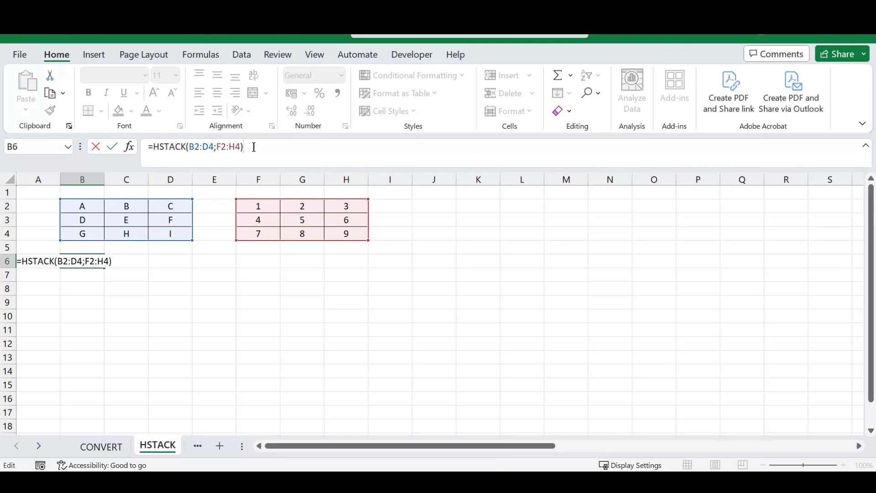
key("Return")
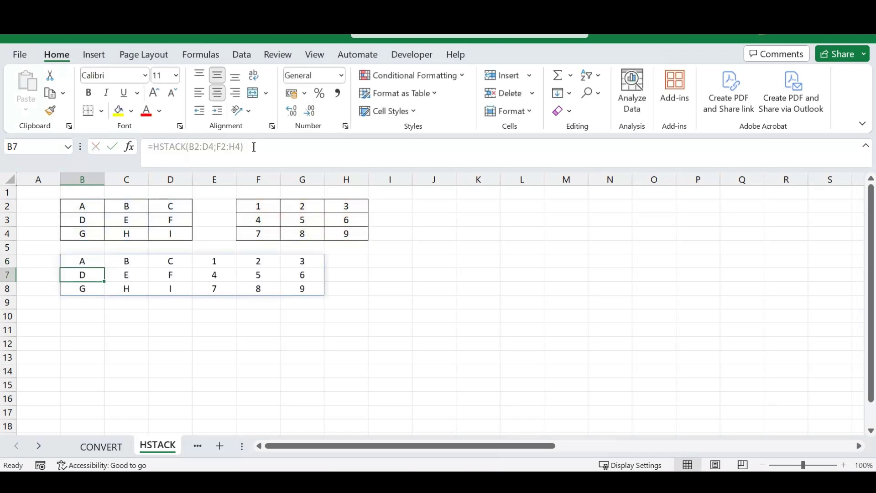
- Examine the letter block B6:D8 and the number block E6:G8 in the stacked result
left_click(79, 306)
left_click_drag(90, 261, 173, 288)
left_click_drag(220, 258, 292, 289)
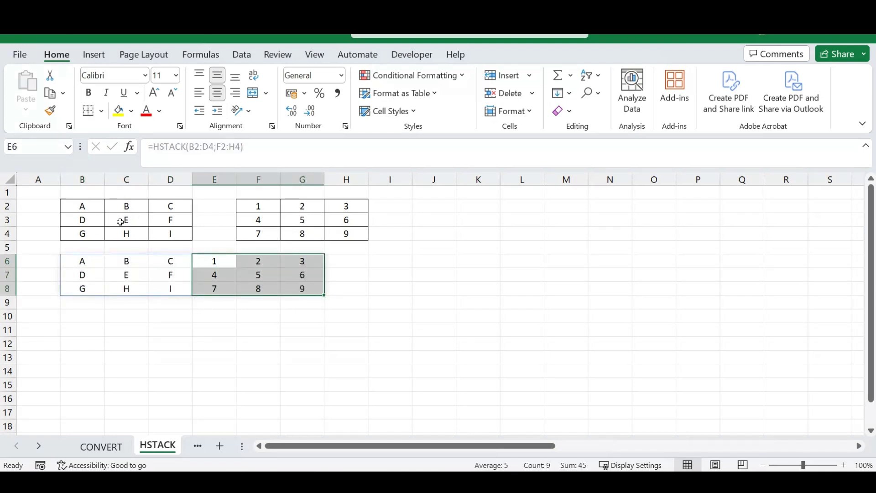
left_click(90, 310)
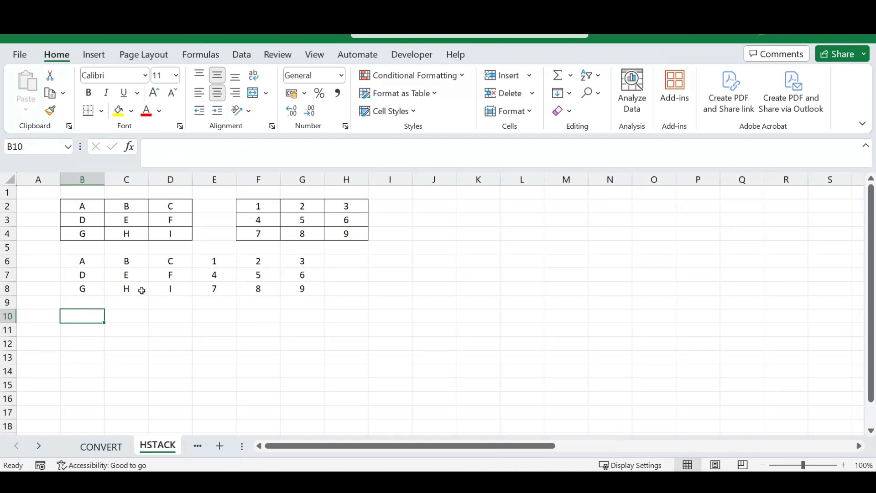
left_click_drag(73, 261, 154, 288)
left_click_drag(211, 261, 289, 288)
left_click(85, 313)
left_click_drag(90, 258, 170, 291)
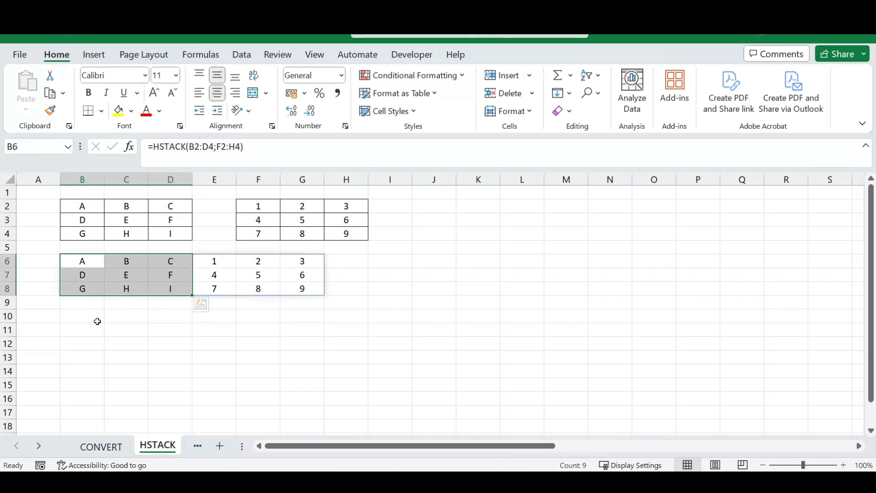
- Begin an HSTACK formula in cell B10
left_click(98, 322)
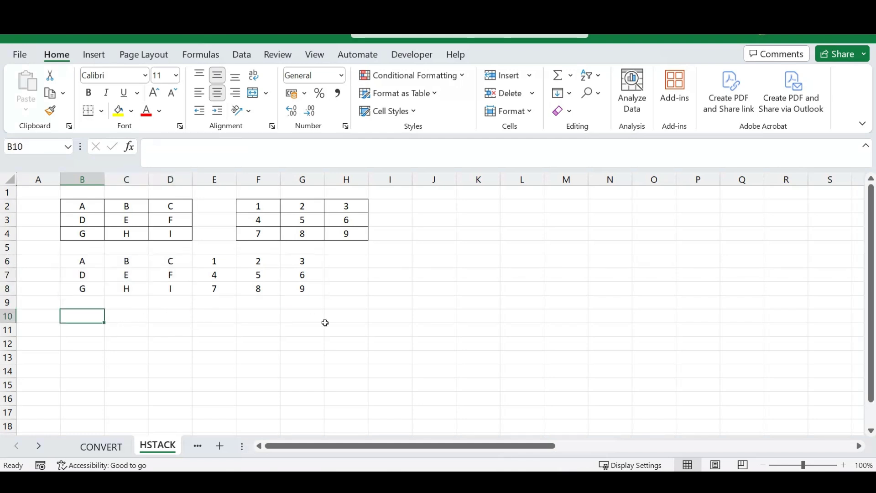
type("=hst")
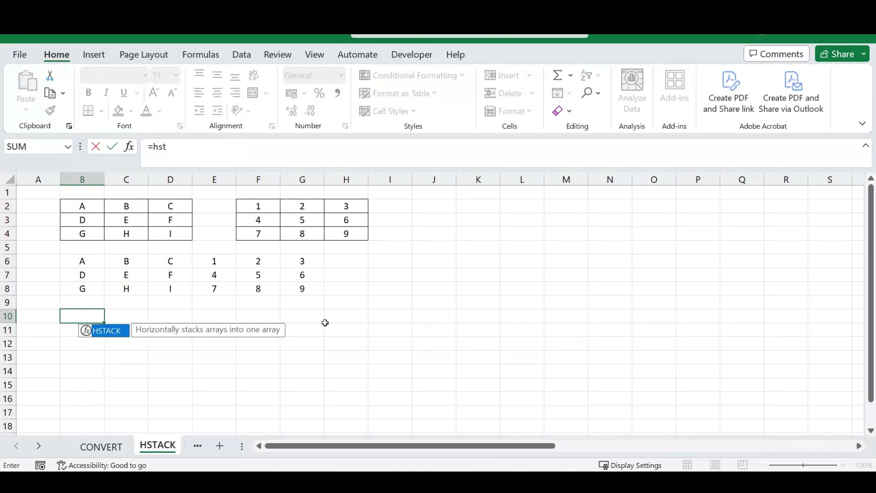
key("Tab")
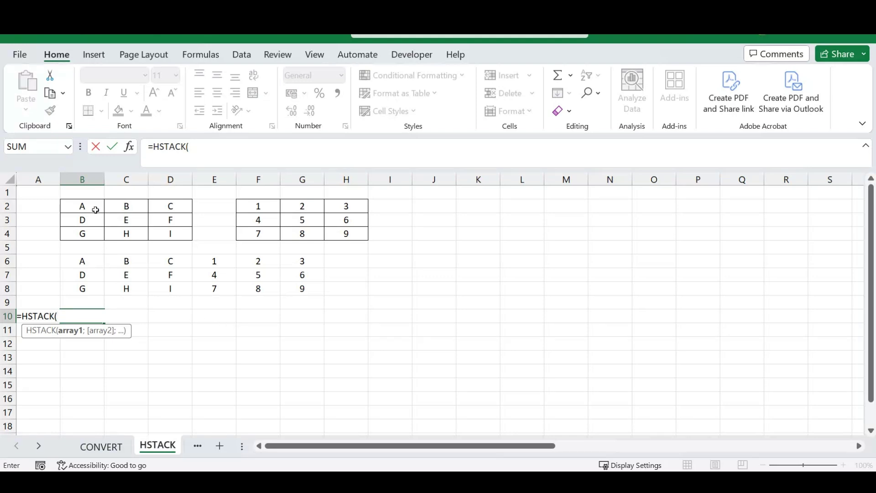
left_click_drag(94, 206, 188, 209)
type(";")
left_click_drag(256, 219, 347, 219)
type(";")
left_click_drag(93, 222, 193, 221)
type(";")
left_click(195, 221)
left_click_drag(280, 147, 189, 148)
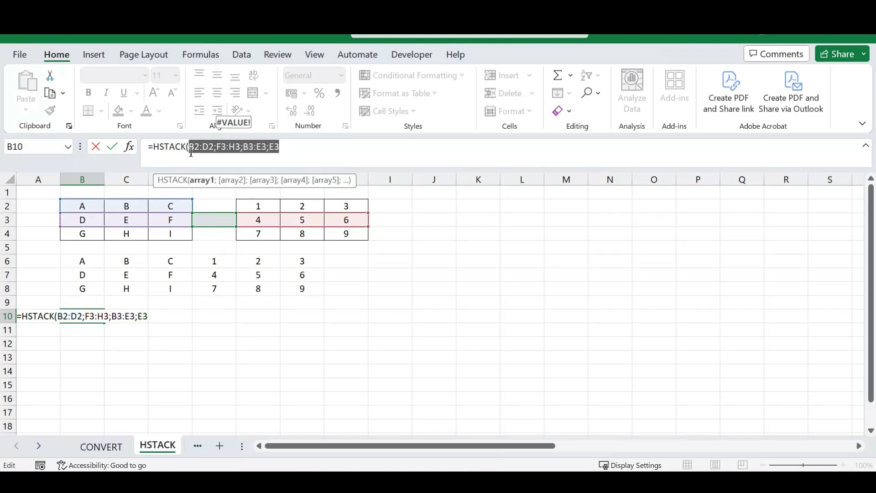
key("BackSpace")
- Complete the HSTACK formula in B10 with the row ranges B2:D2, F3:H3, B3:D3, F2:H2, B4:D4 and F4:H4
left_click_drag(88, 204, 185, 206)
type(";")
left_click_drag(274, 222, 344, 221)
type(";")
left_click_drag(92, 221, 170, 220)
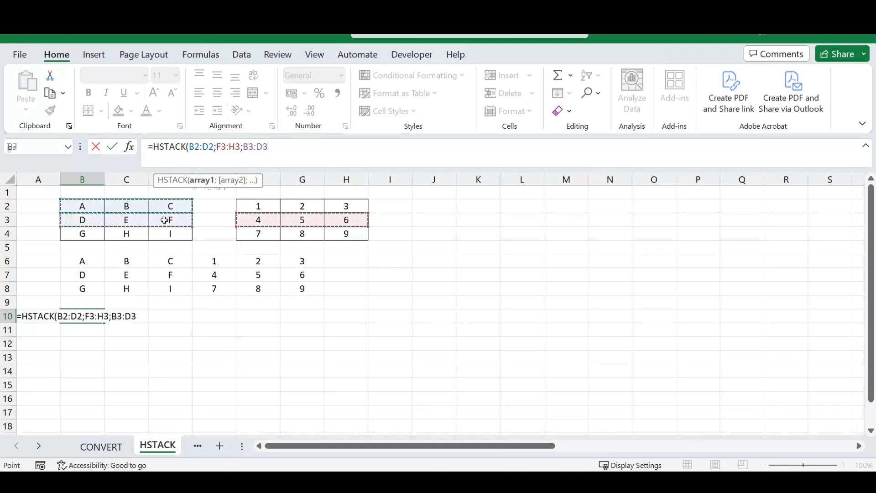
type(";")
left_click_drag(266, 202, 345, 206)
type(";")
left_click_drag(90, 230, 173, 232)
type(";")
left_click_drag(259, 232, 343, 233)
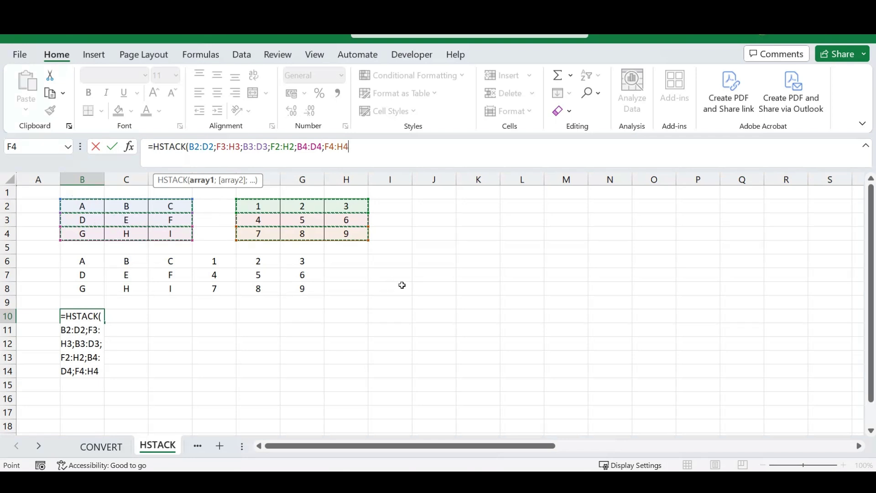
key("Return")
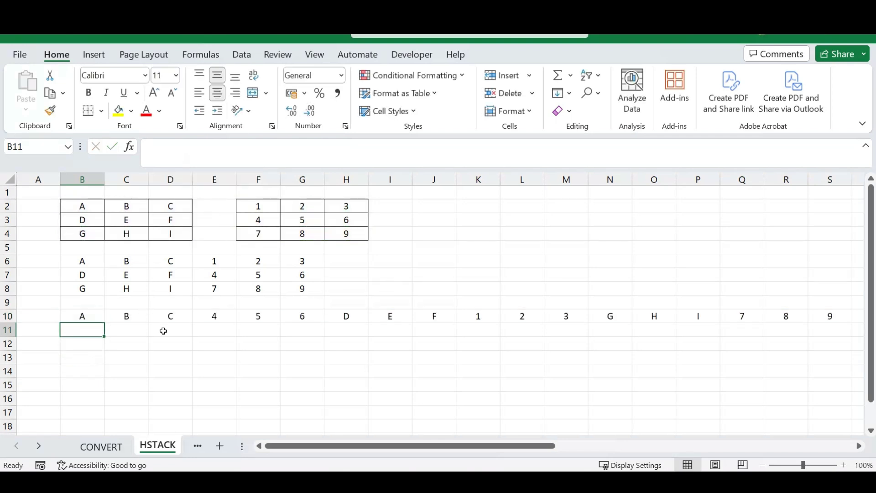
left_click_drag(89, 319, 609, 314)
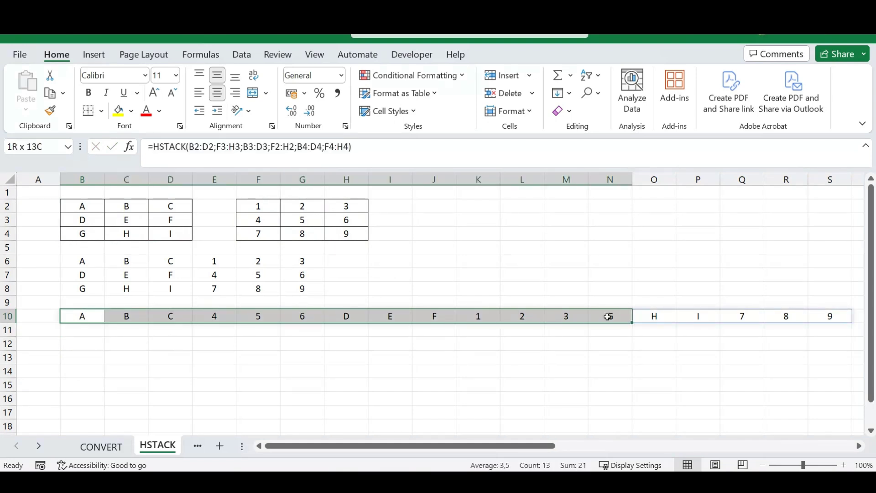
left_click(84, 332)
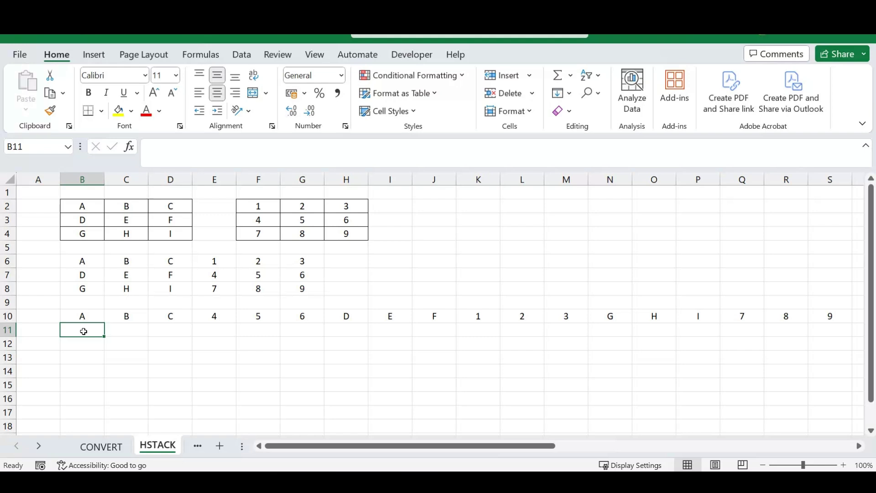
- Stack the single columns B2:B4, F2:F4, C2:C4, D2:D4, H2:H4 and G2:G4 in that order with an HSTACK formula in B12
left_click(90, 345)
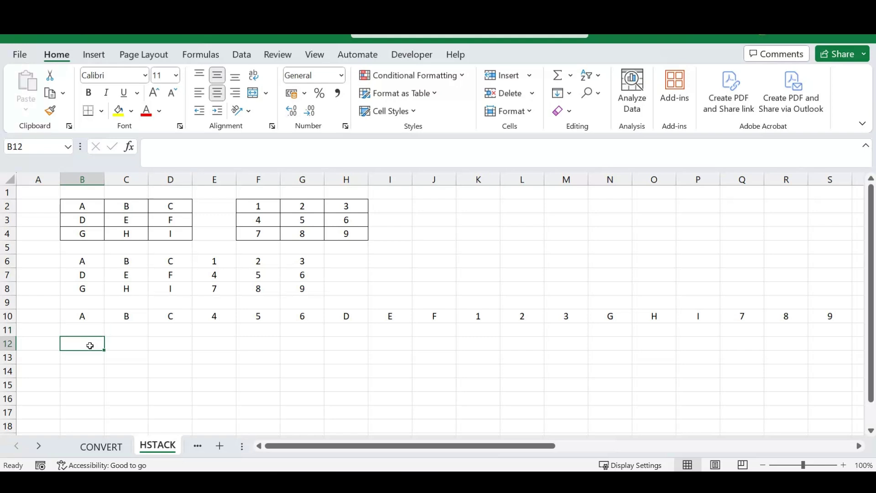
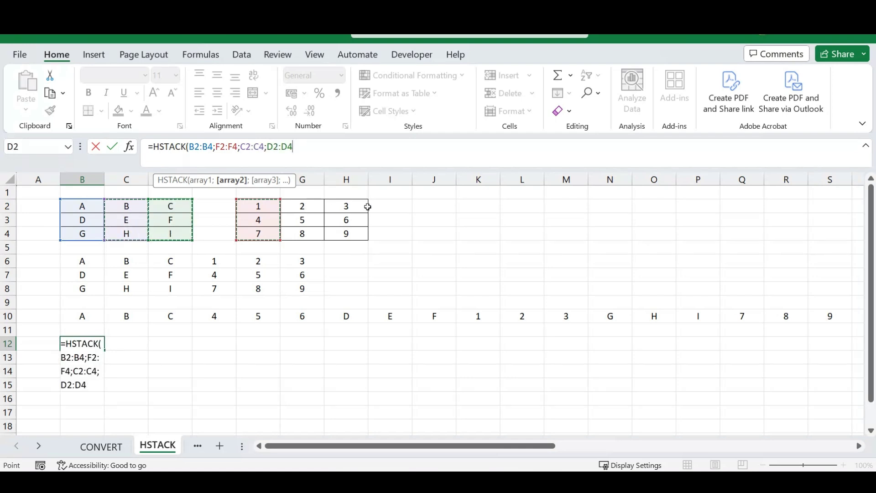
type(";")
left_click_drag(351, 206, 349, 234)
type(";")
left_click_drag(299, 204, 301, 229)
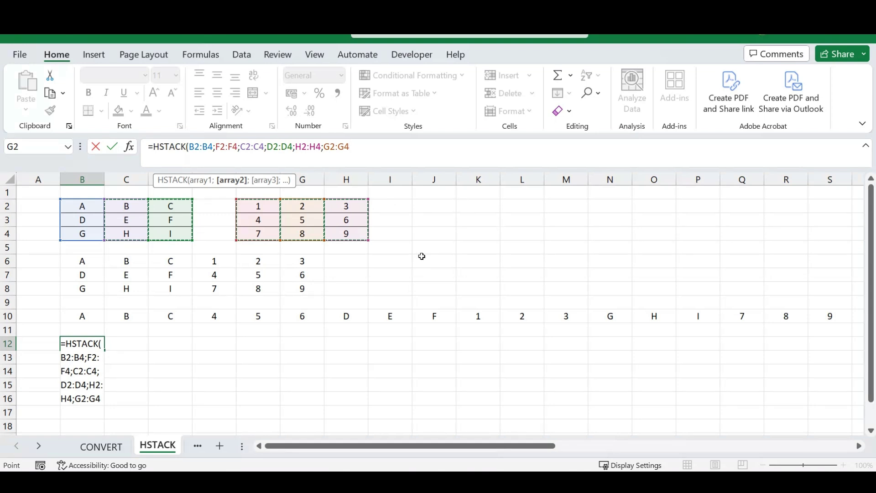
key("Return")
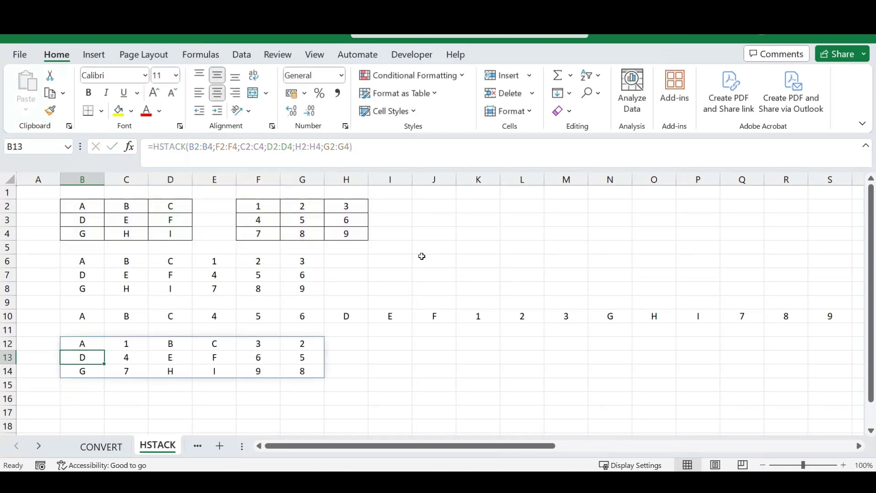
left_click(86, 344)
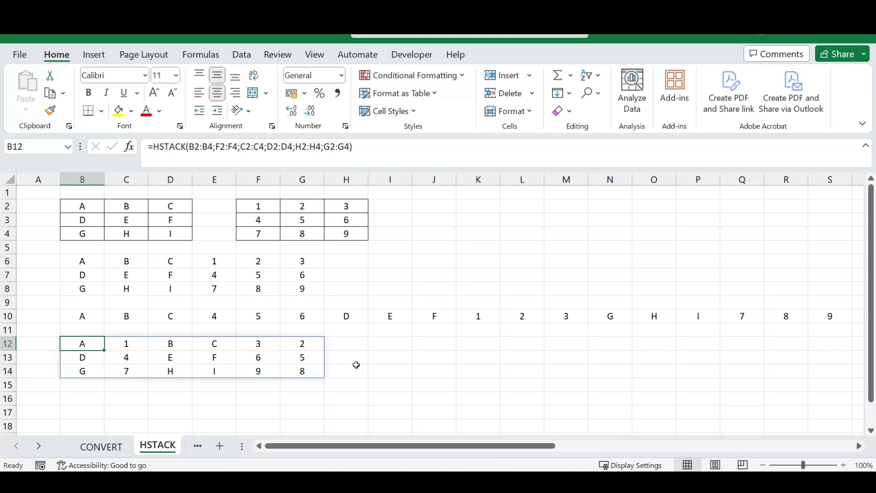
- Combine only the first columns of both tables, B2:B4 and F2:F4, with an HSTACK formula in I12
left_click(391, 342)
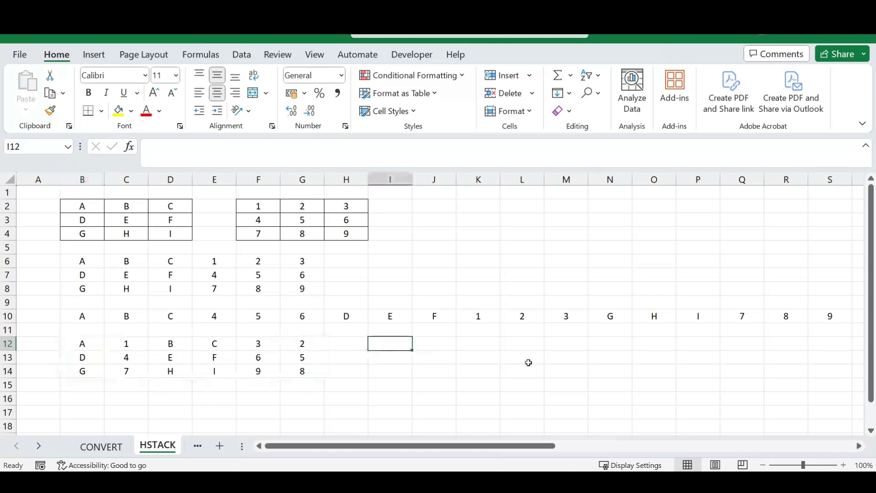
type("=")
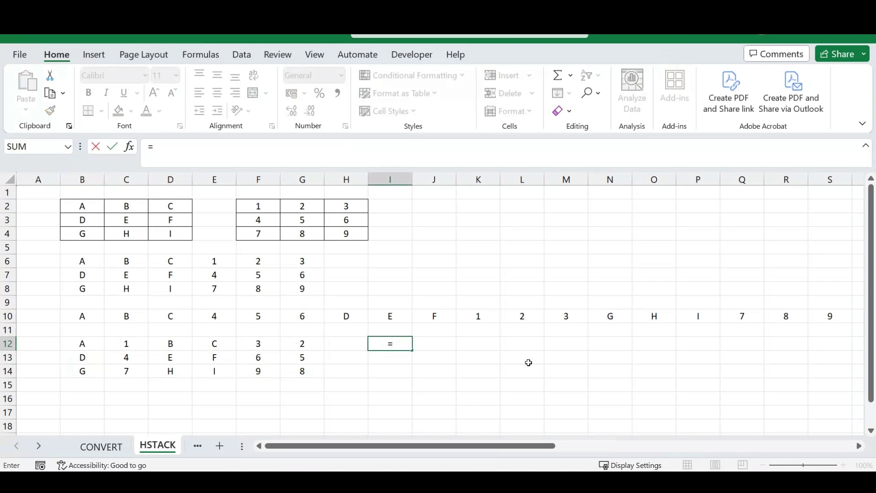
type("hst")
key("Tab")
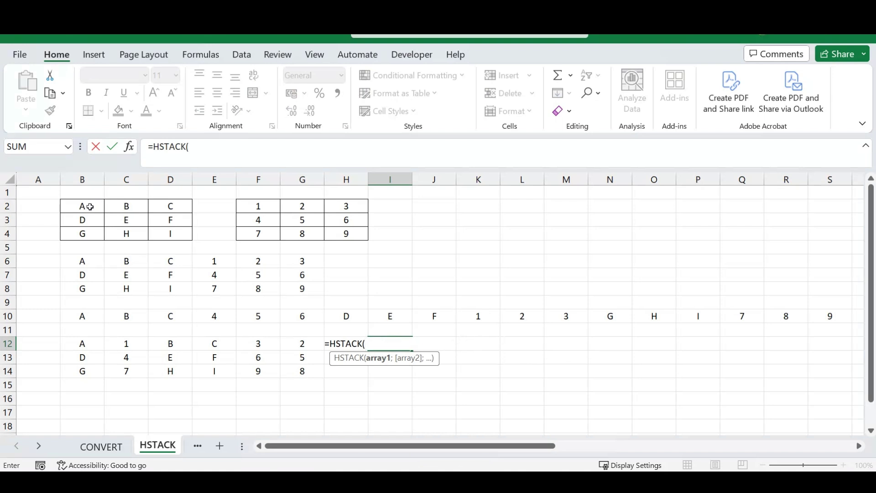
left_click_drag(87, 205, 86, 232)
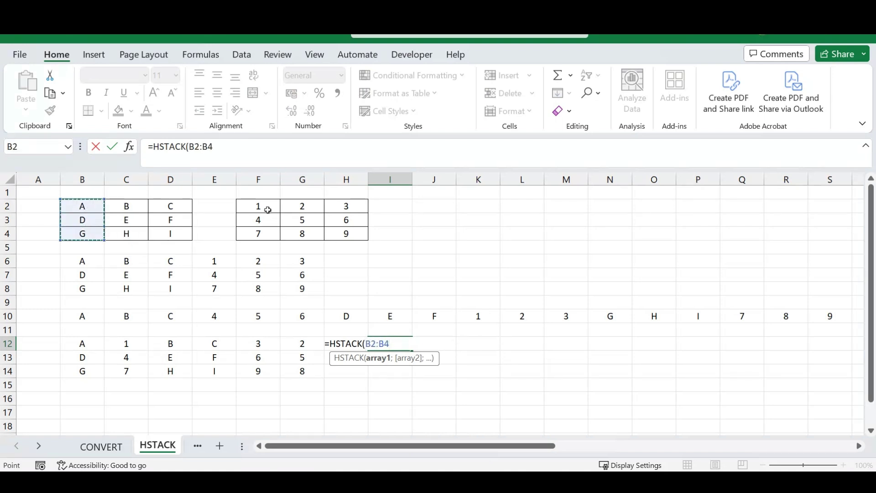
type(";")
left_click_drag(267, 208, 262, 233)
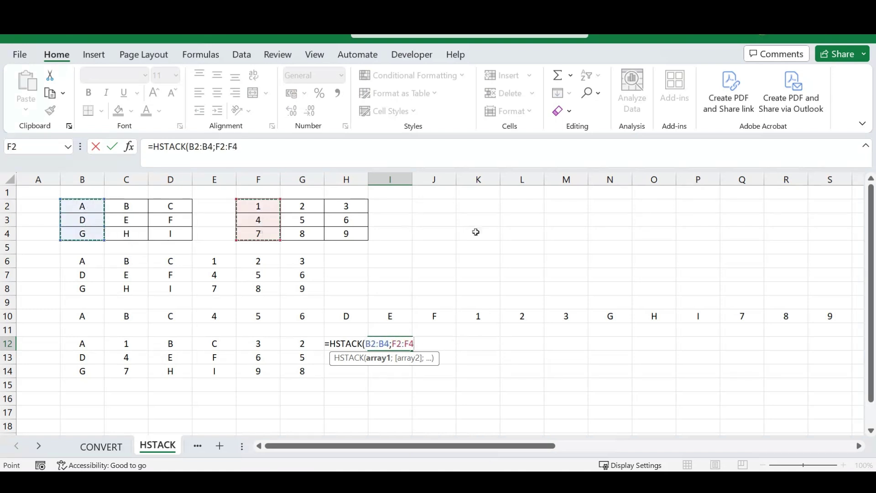
key("Return")
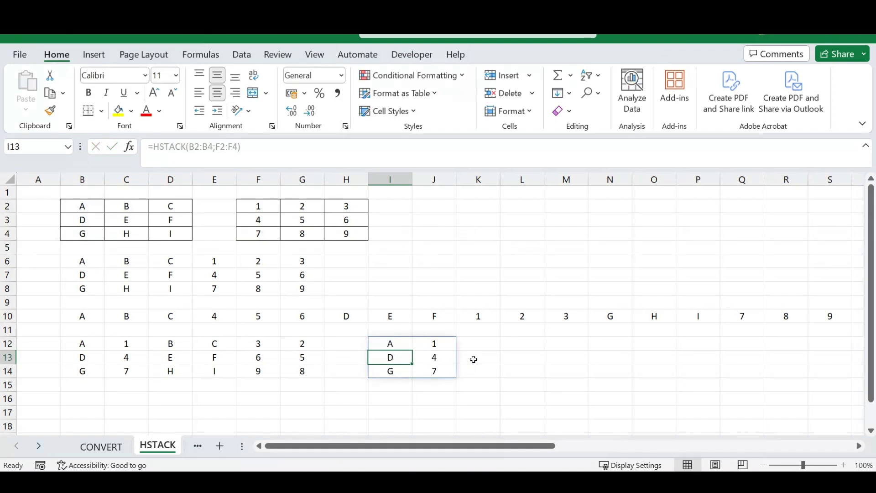
left_click(476, 353)
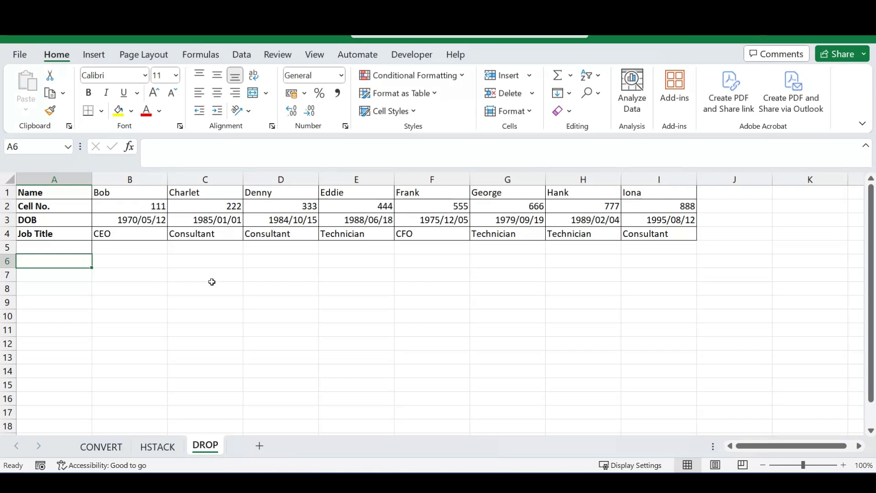
- Enter a DROP formula in A6 on the table A1:I4 with rows set to 1 to remove its first row
type("=")
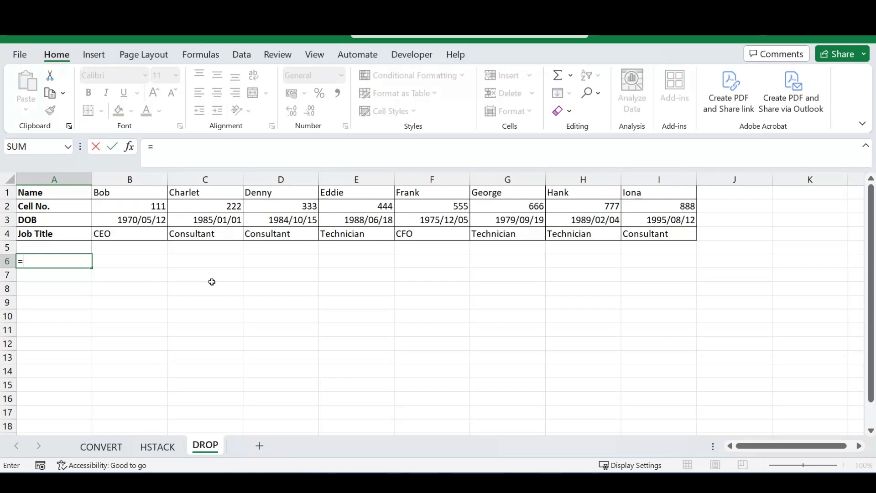
type("drop(")
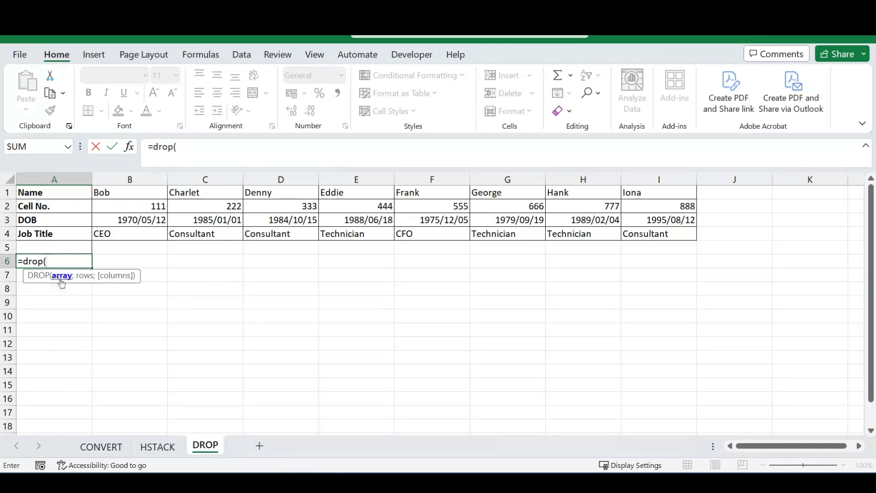
left_click_drag(69, 193, 654, 235)
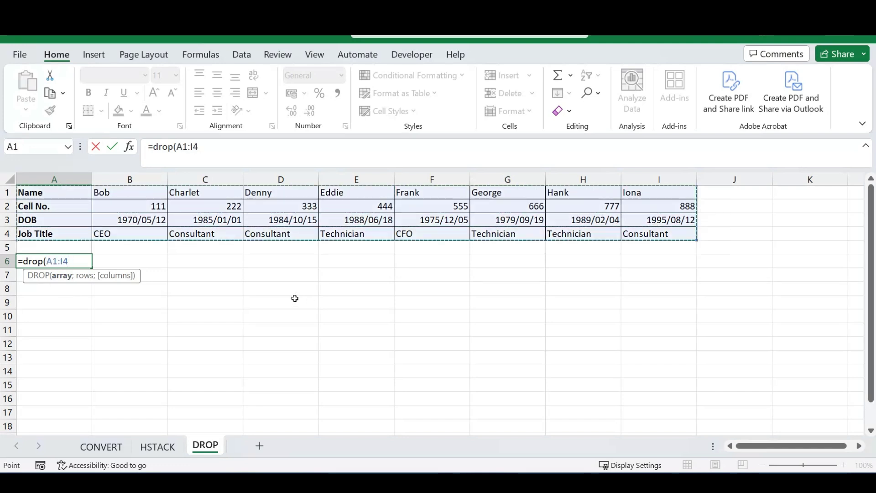
type(";")
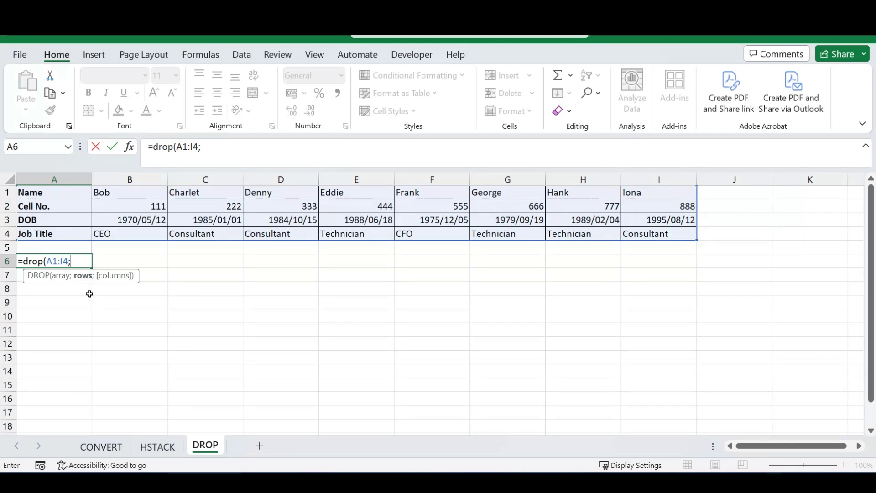
type("1")
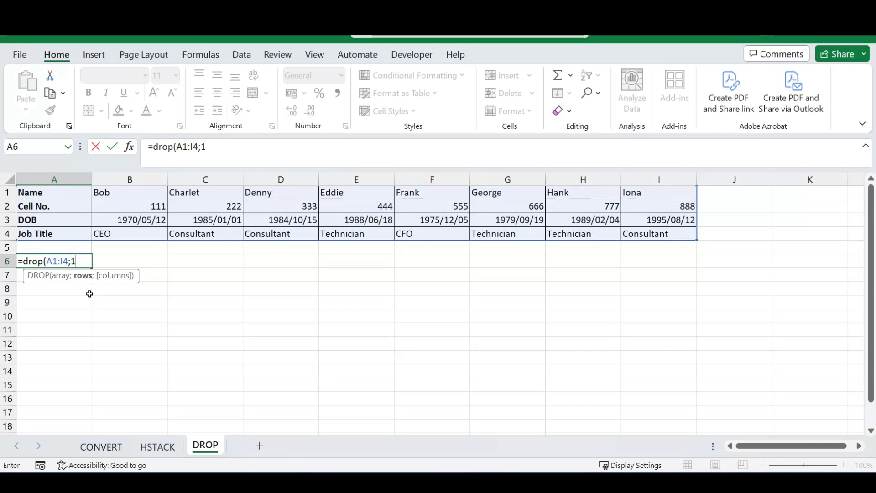
type(")")
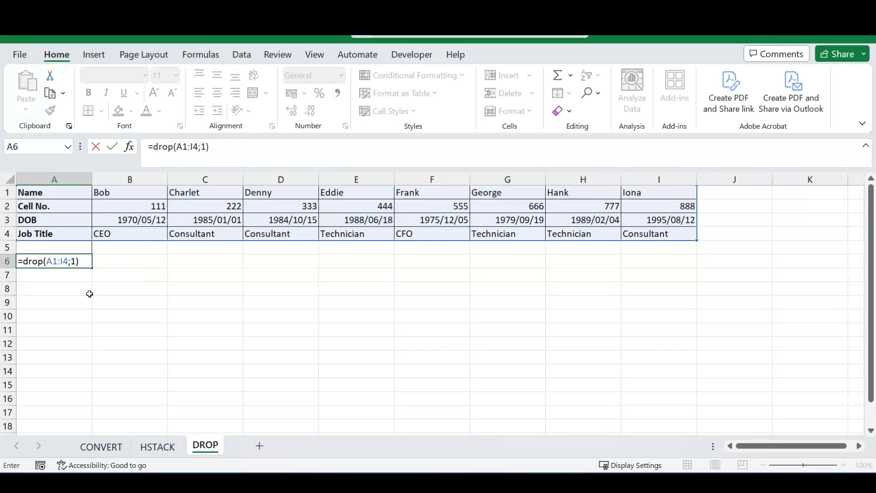
key("Return")
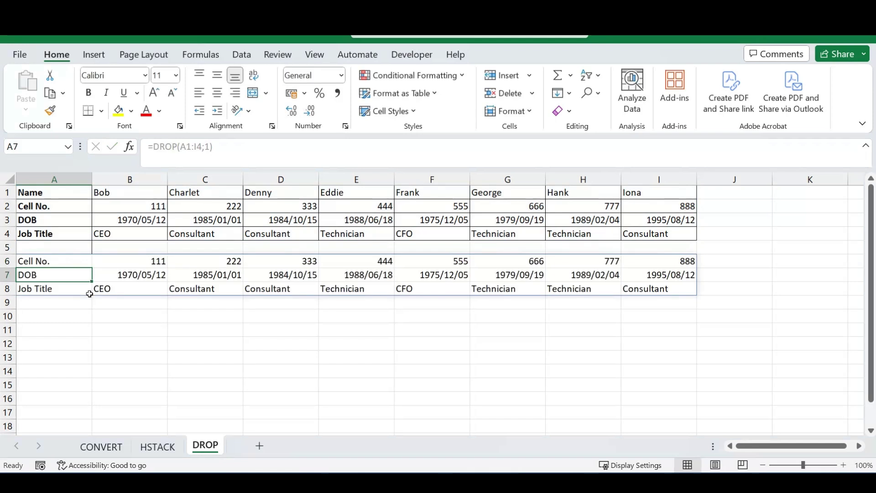
- Review the rows argument of the DROP formula in A6 without changing it
left_click(61, 265)
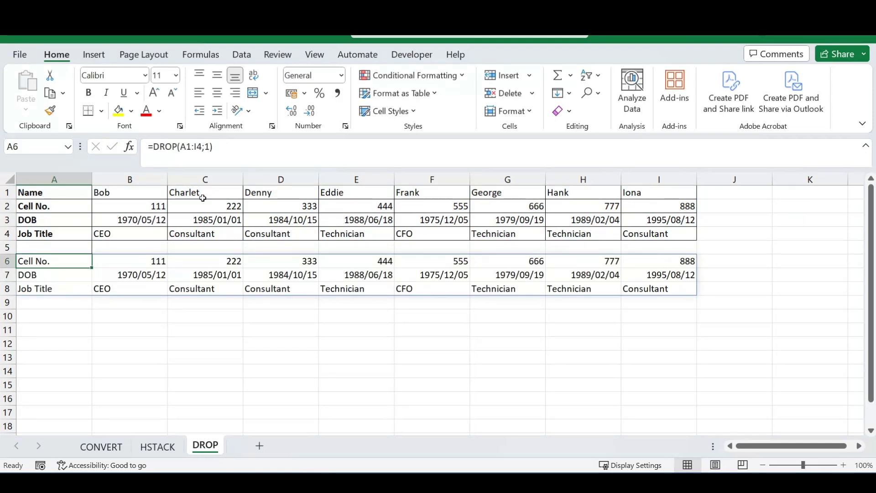
left_click(211, 149)
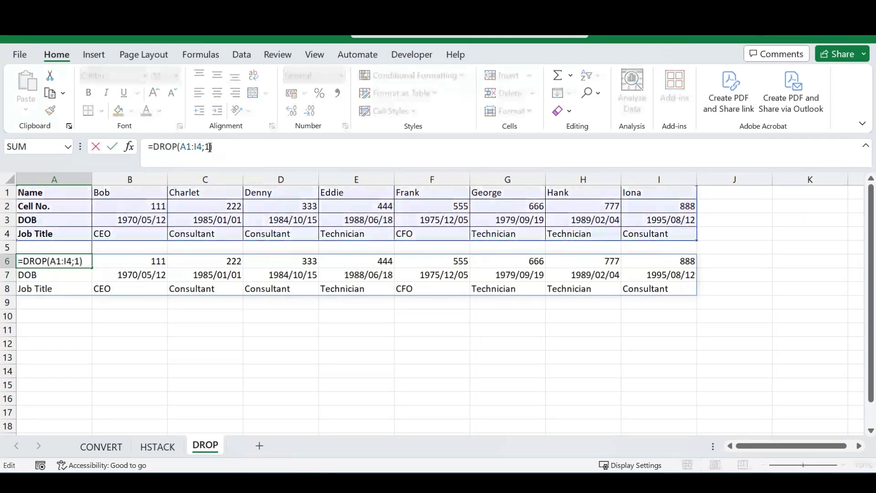
double_click(208, 147)
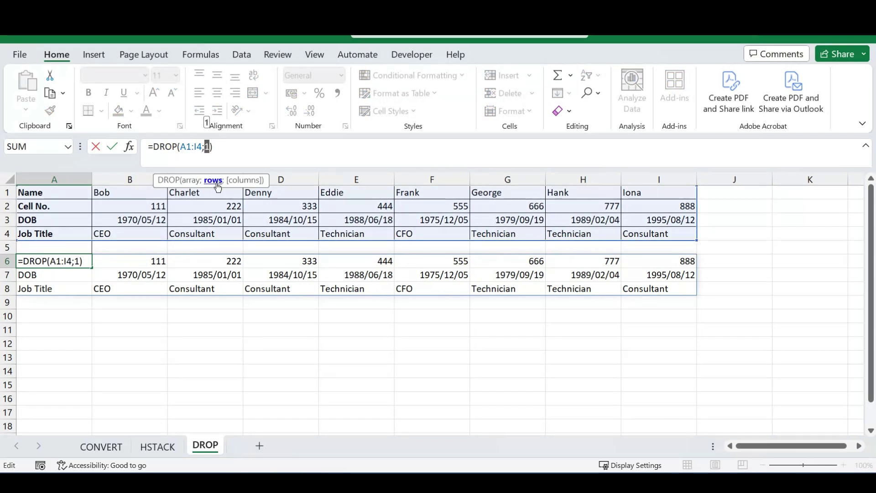
left_click(224, 146)
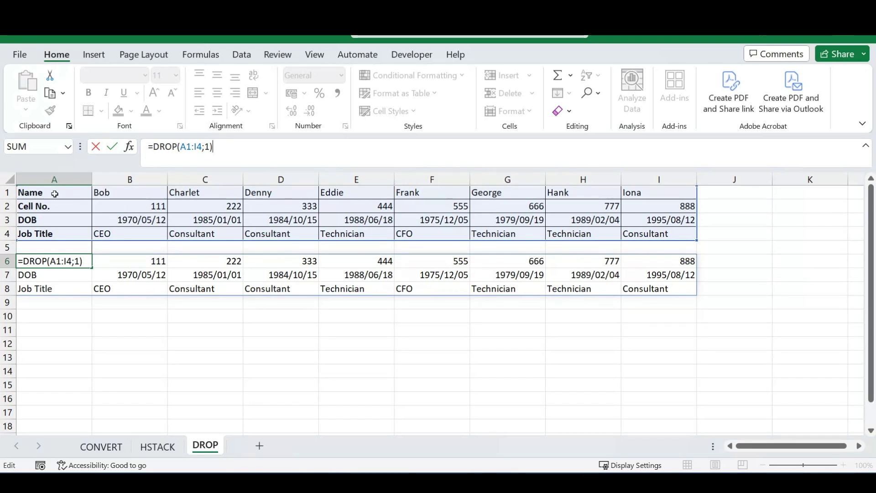
key("Return")
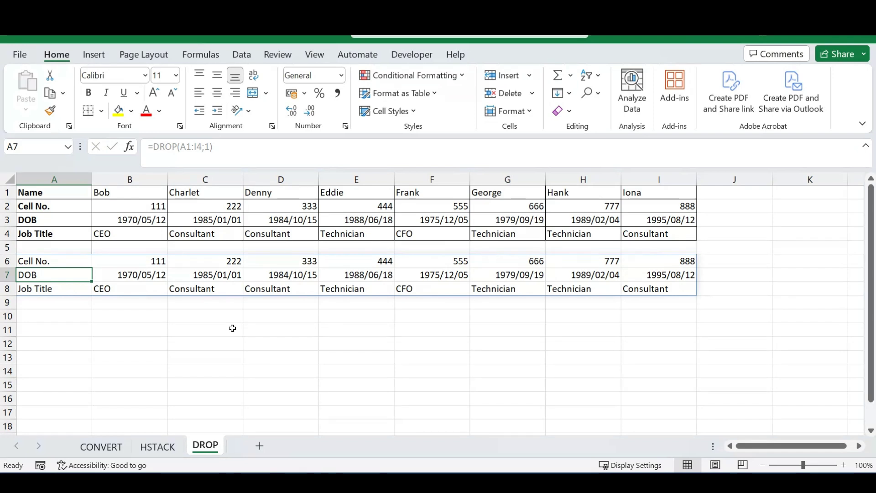
- Enter a DROP formula in A10 on the table A1:I4 with rows set to -1 to remove its last row
left_click(58, 314)
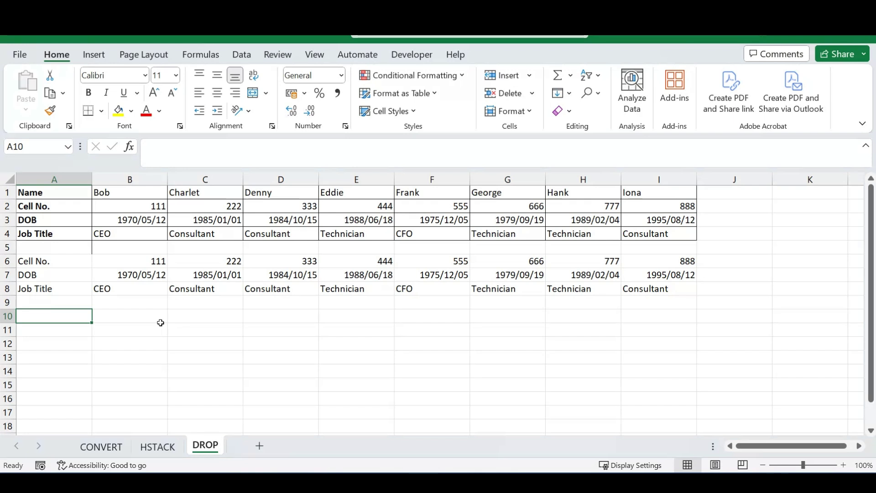
type("=")
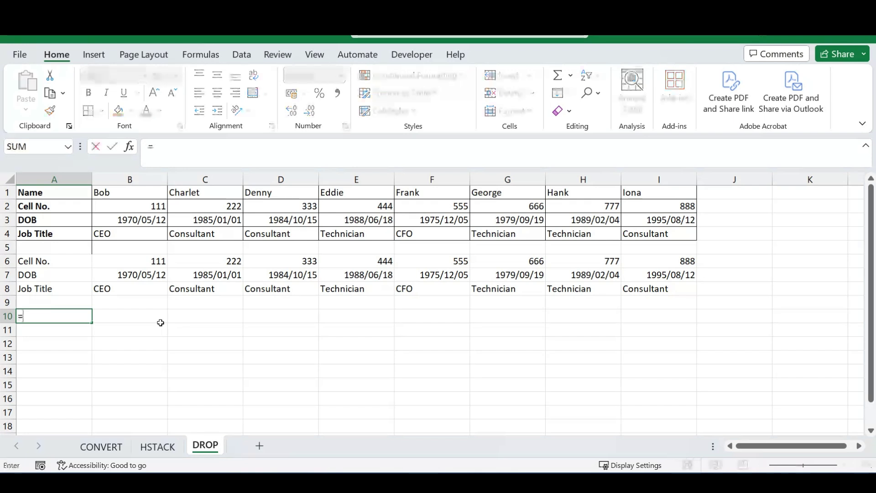
type("drop(")
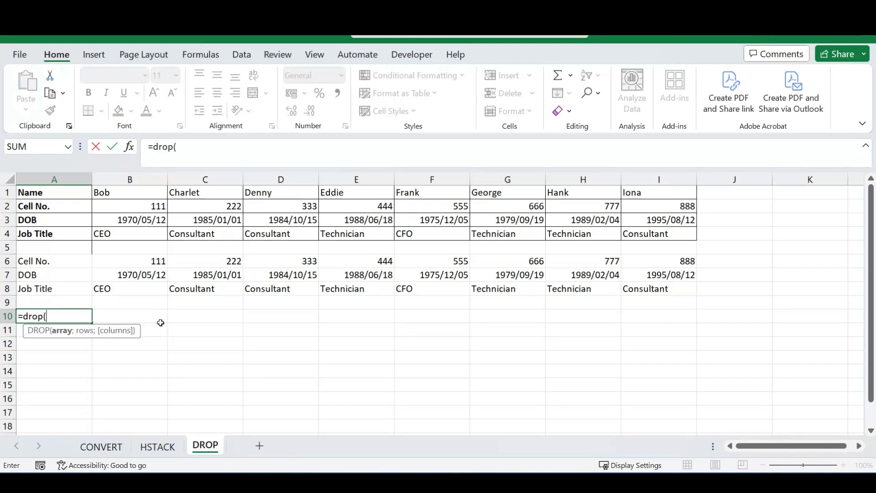
left_click_drag(80, 195, 645, 232)
type(";")
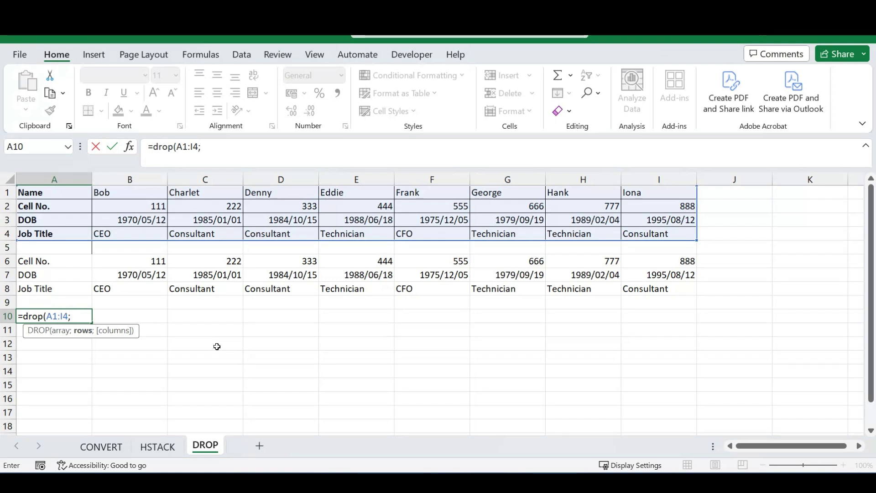
type("-1)")
key("Return")
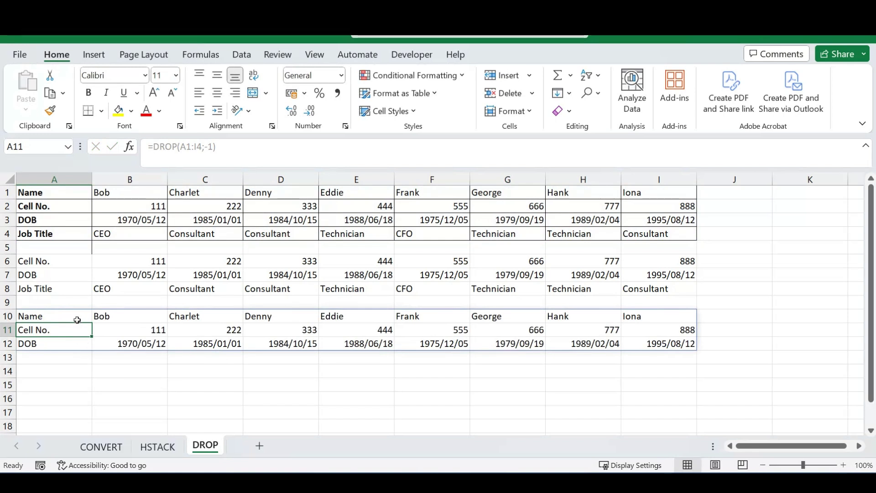
- Compare the DROP output in A10:I12 with the Job Title row of the source table
left_click(66, 315)
mouse_move(67, 315)
left_mouse_down()
mouse_move(593, 327)
mouse_move(645, 343)
left_mouse_up()
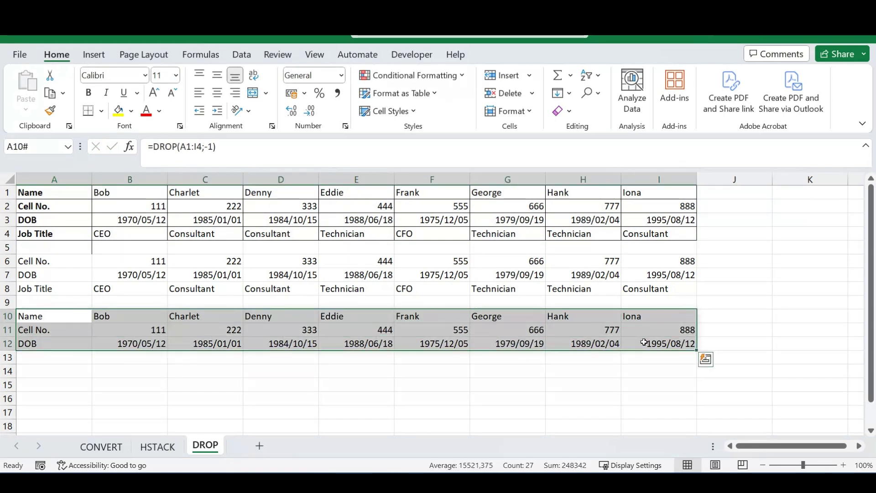
left_click_drag(43, 235, 657, 239)
left_click(56, 316)
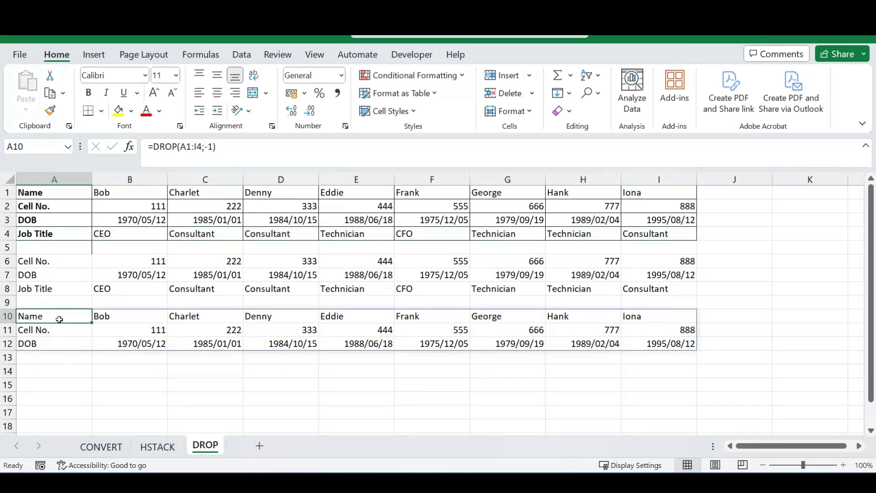
mouse_move(45, 315)
left_mouse_down()
mouse_move(630, 318)
mouse_move(677, 346)
left_mouse_up()
left_click(68, 358)
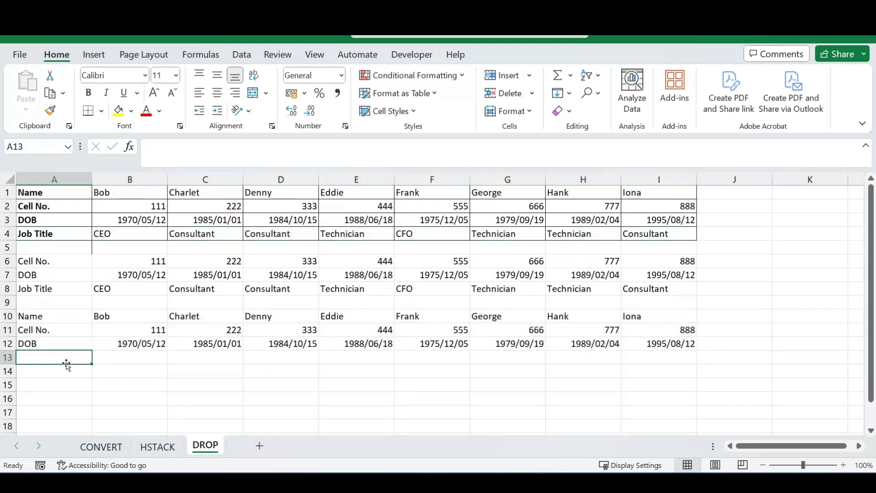
- Add a columns argument of 1 to the DROP formula in A10 to also remove the first column
left_click(71, 314)
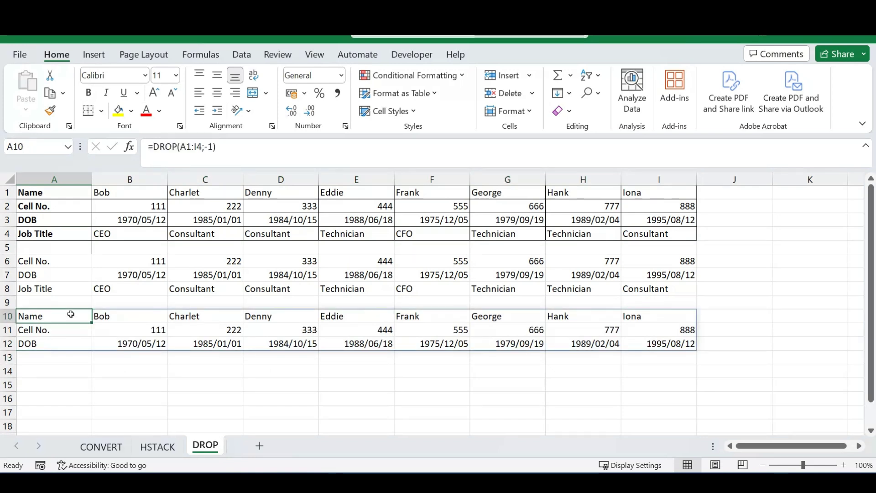
left_click(220, 146)
key("Left")
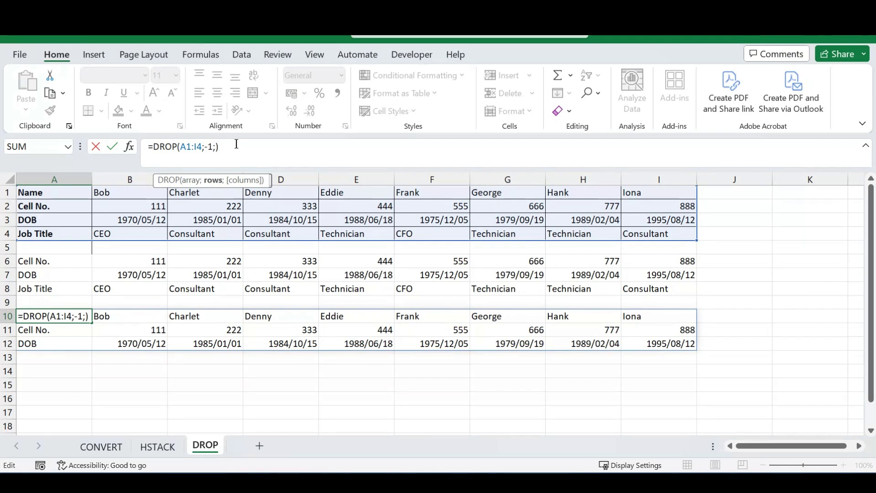
type(";")
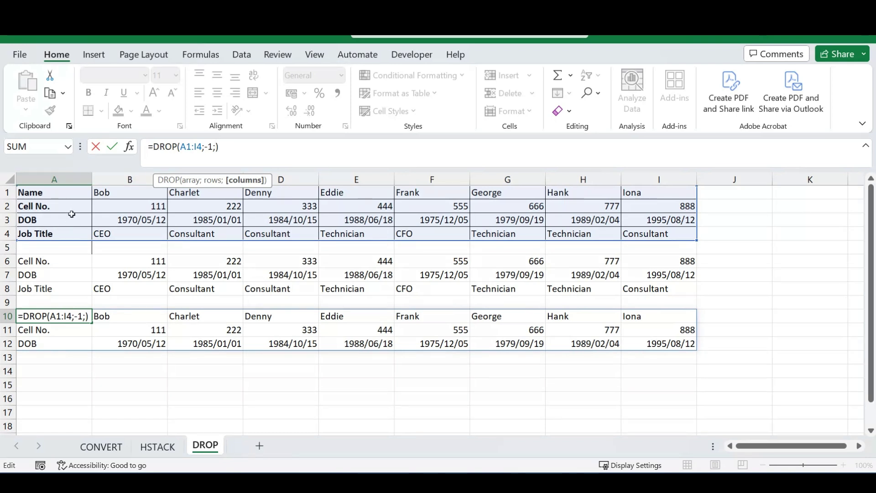
type("1")
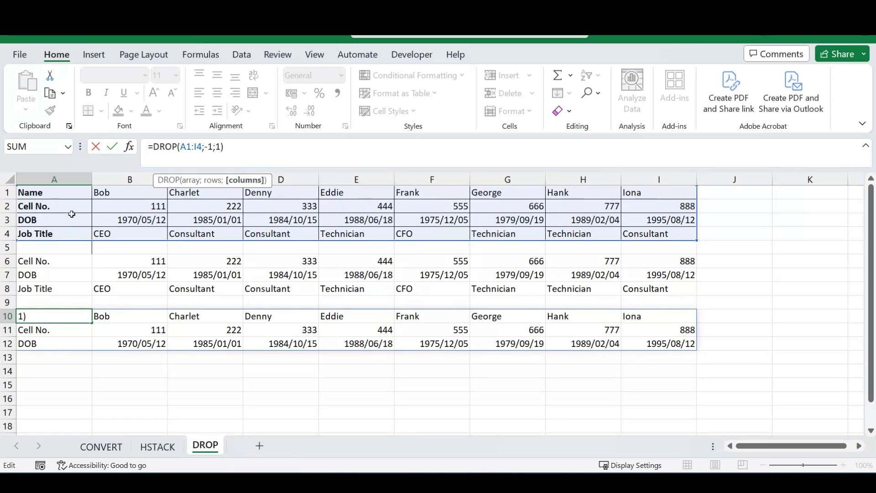
key("Return")
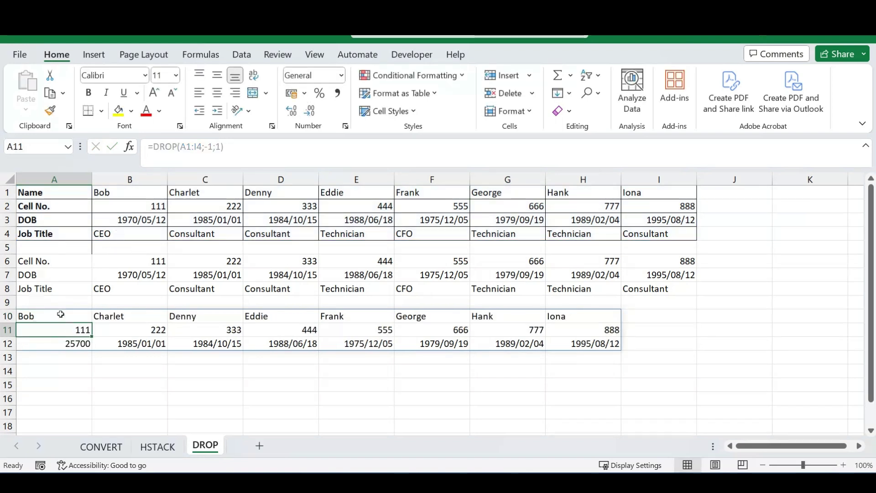
- Compare the source range B1:I3 with the DROP output that starts in A10
left_click(141, 193)
left_click_drag(187, 193, 668, 220)
left_click(51, 316)
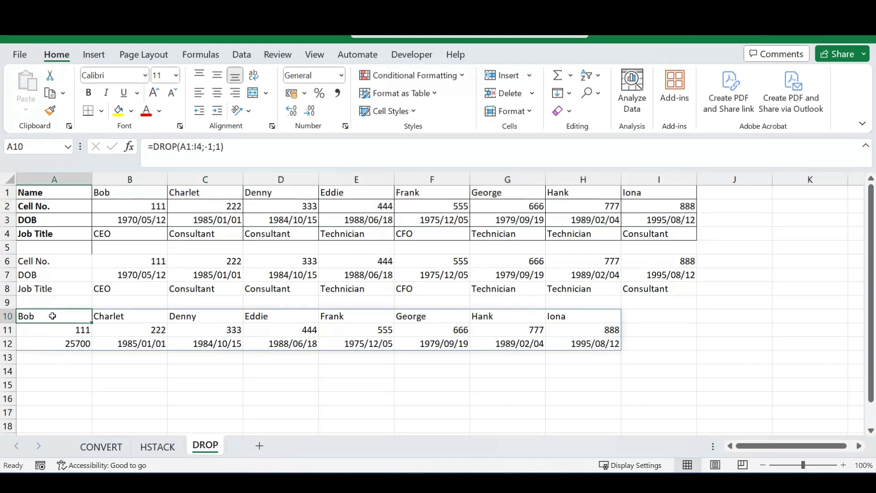
left_click(63, 368)
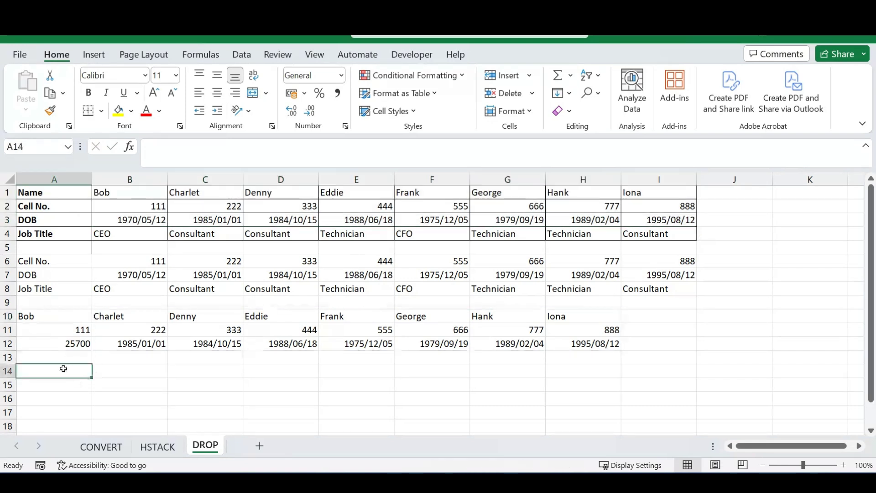
- Change the DROP formula in A10 to rows 1 and columns -1 to remove the first row and last column
left_click(62, 317)
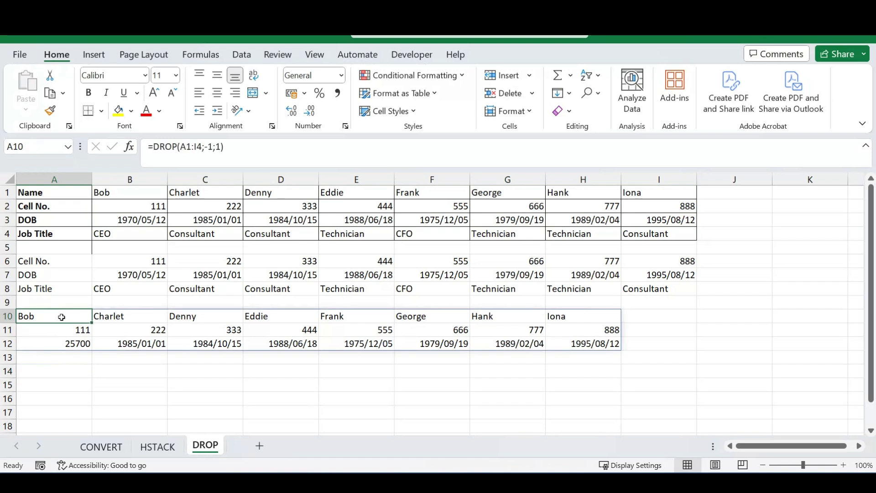
left_click(210, 149)
key("BackSpace")
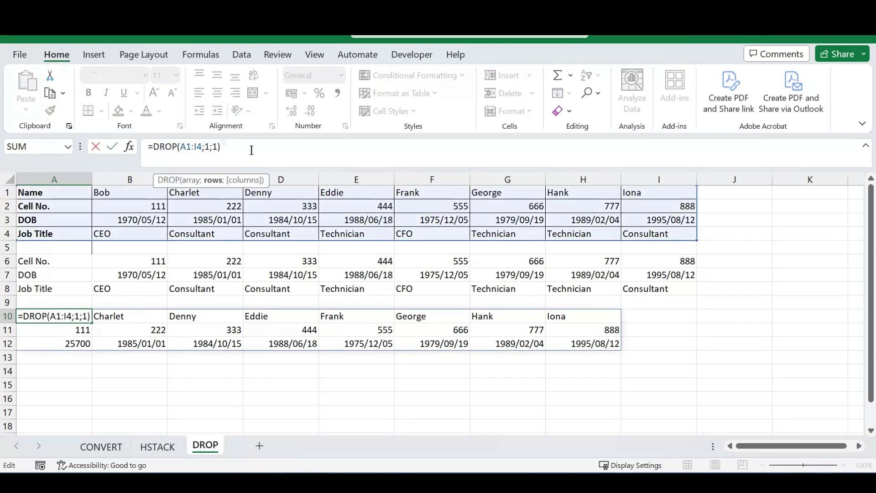
key("Right")
key("Right")
type("-")
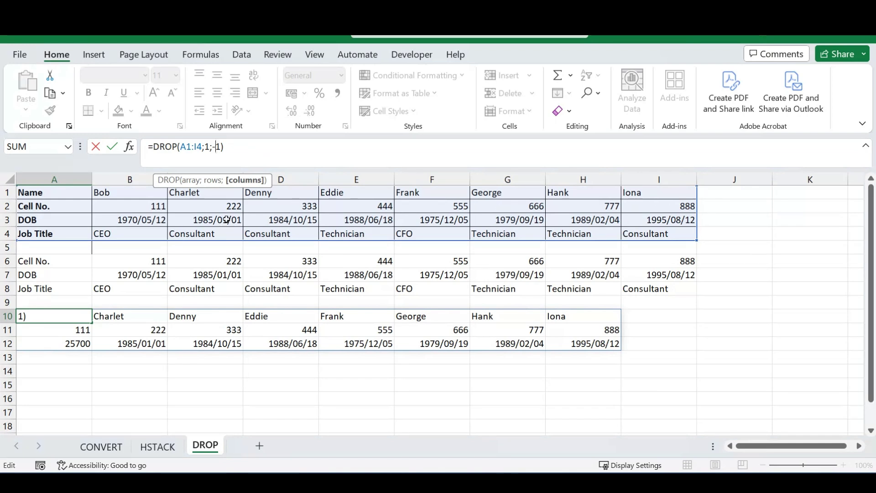
key("Return")
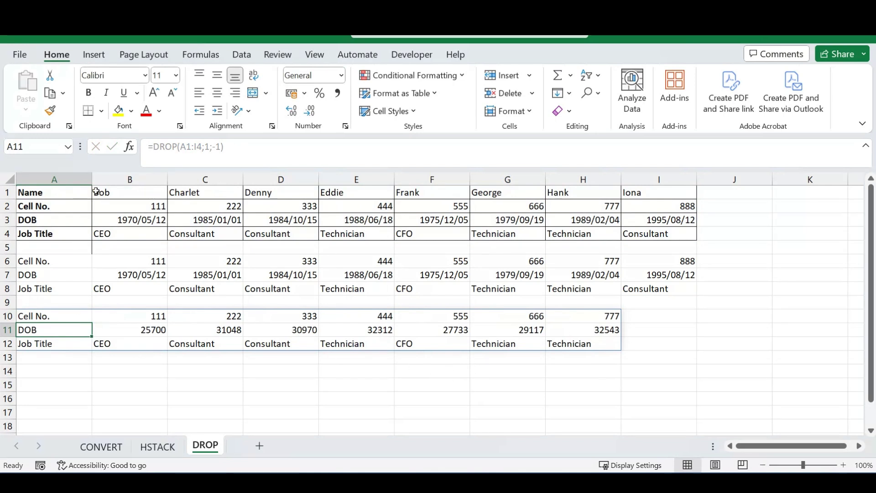
- Reopen the DROP formula in A10 and examine its rows and columns arguments against the source table
key("BackSpace")
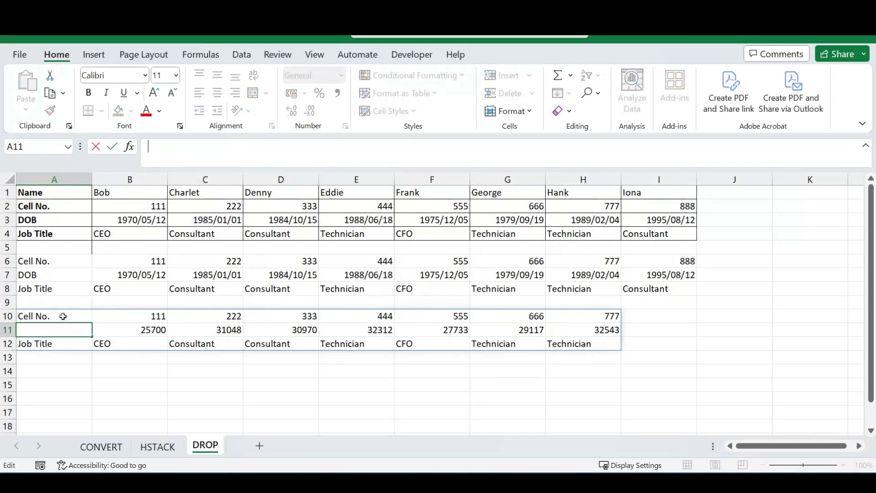
key("Return")
left_click(51, 318)
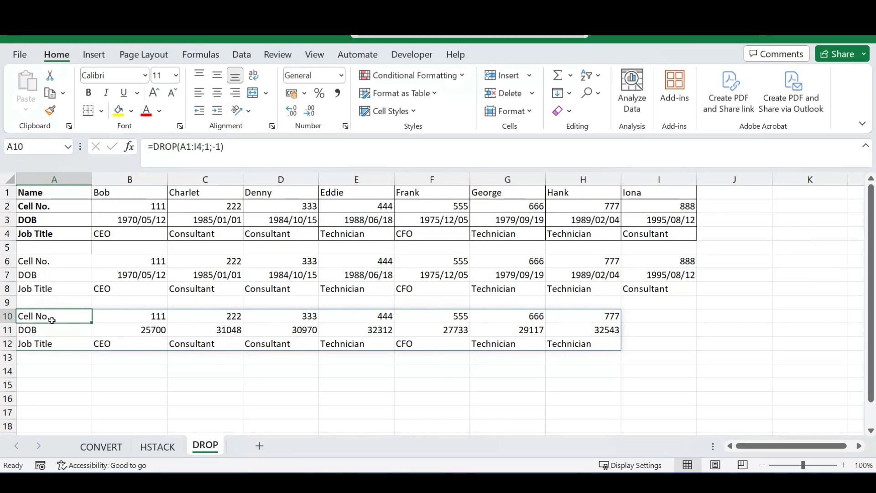
left_click(306, 141)
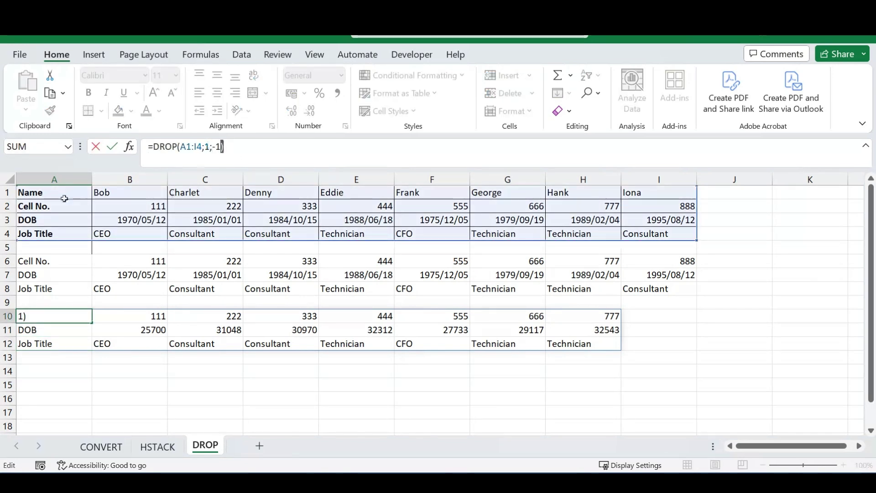
left_click(229, 147)
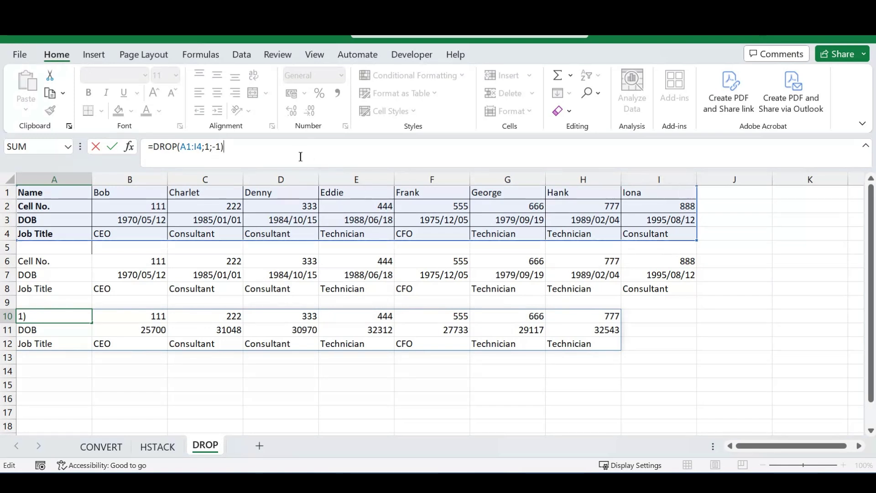
- Set the rows argument of the DROP formula in A10 to 0 so all rows are kept and only the last column is removed
key("Return")
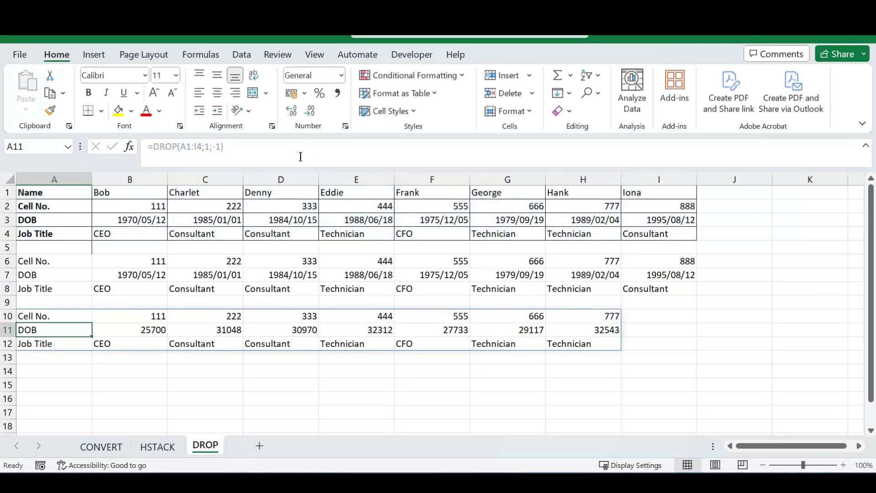
left_click(50, 315)
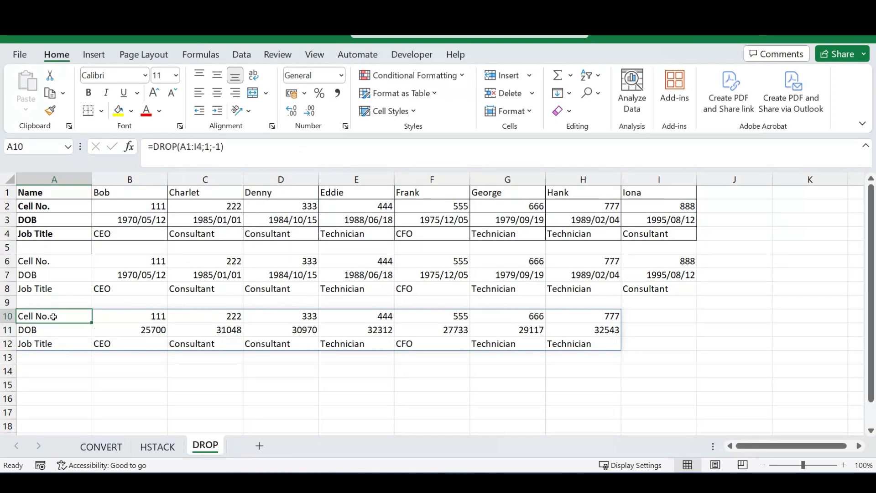
left_click(208, 149)
key("BackSpace")
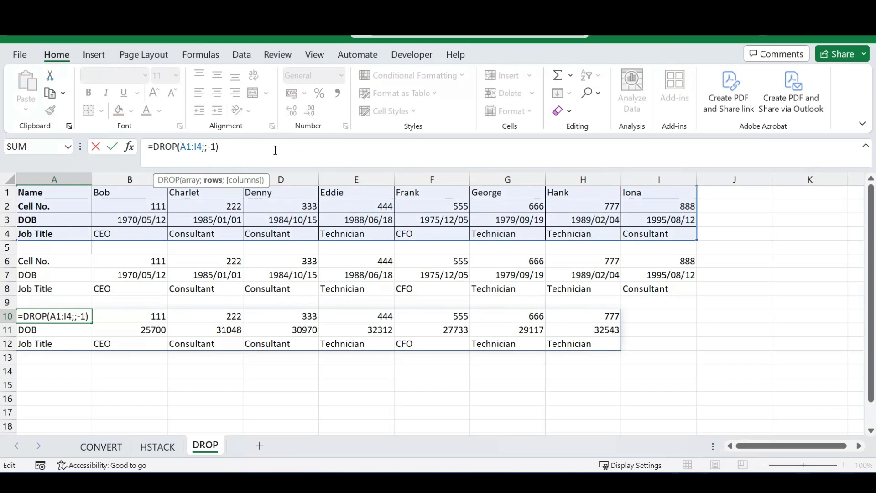
type("0")
key("Return")
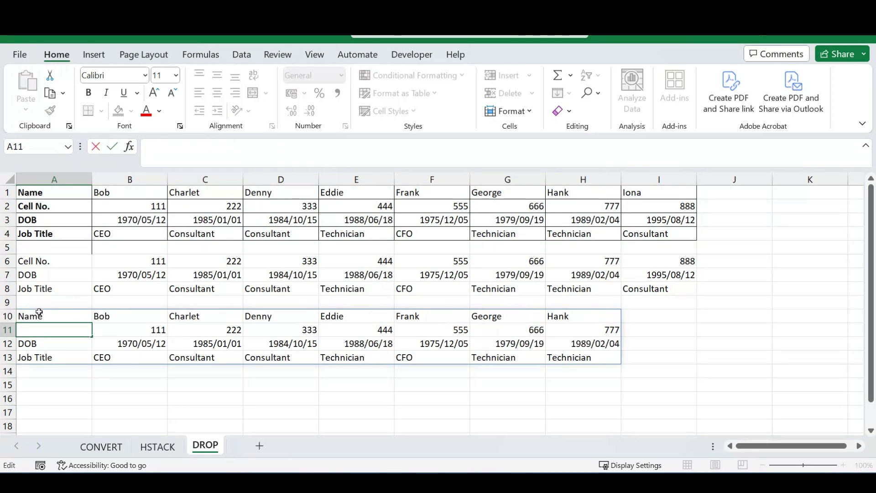
key("Down")
key("Up")
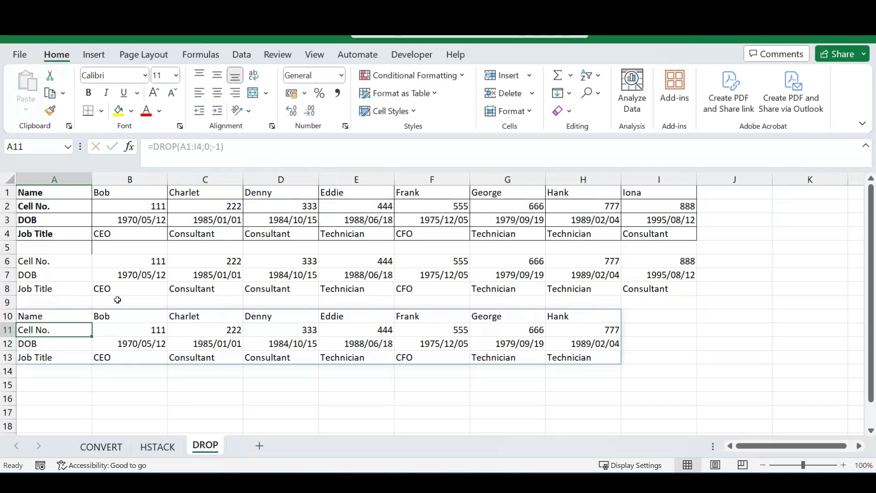
- Review the rows and columns arguments of the DROP formula in A10 against the last column of the source table, leaving the formula as is
key("Up")
left_click(260, 146)
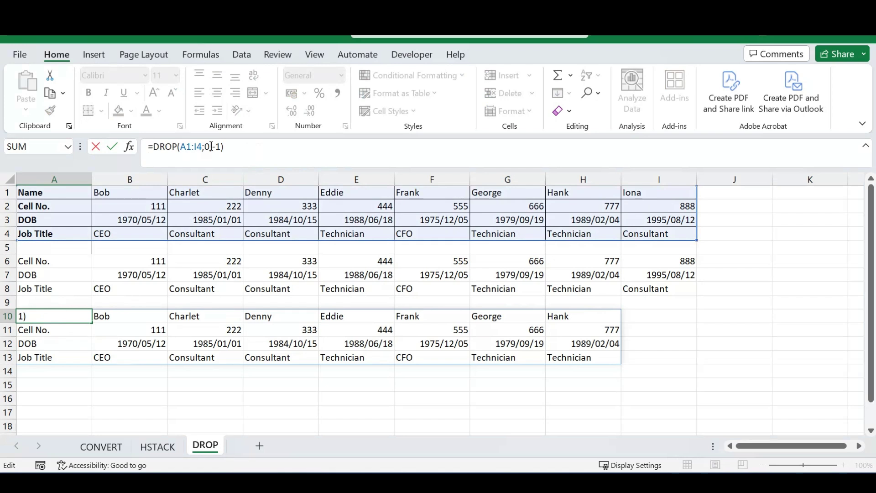
left_click(209, 147)
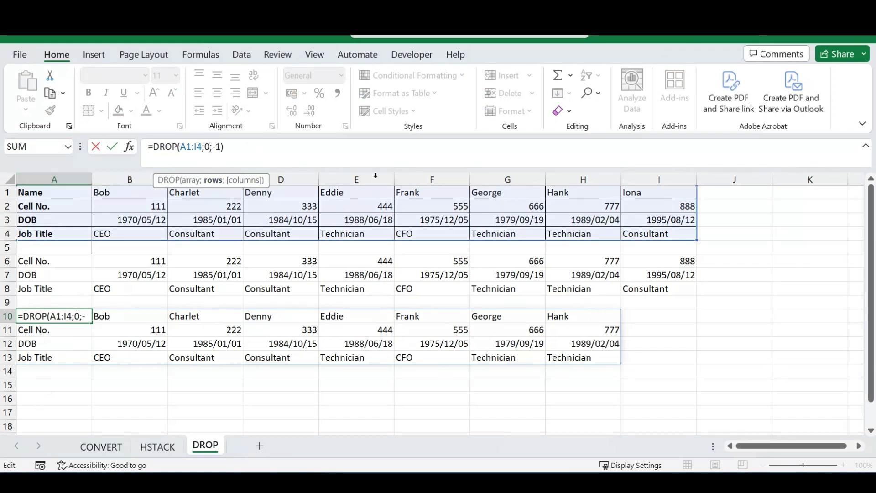
left_click(229, 144)
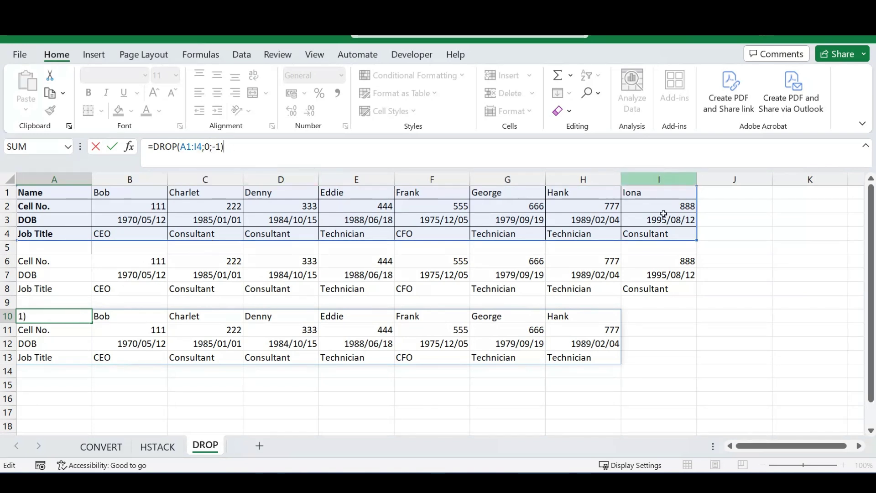
key("Return")
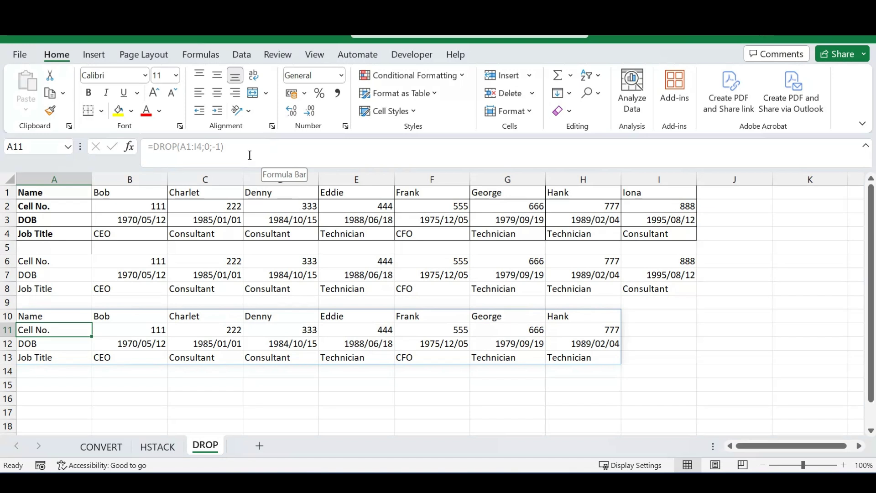
key("Up")
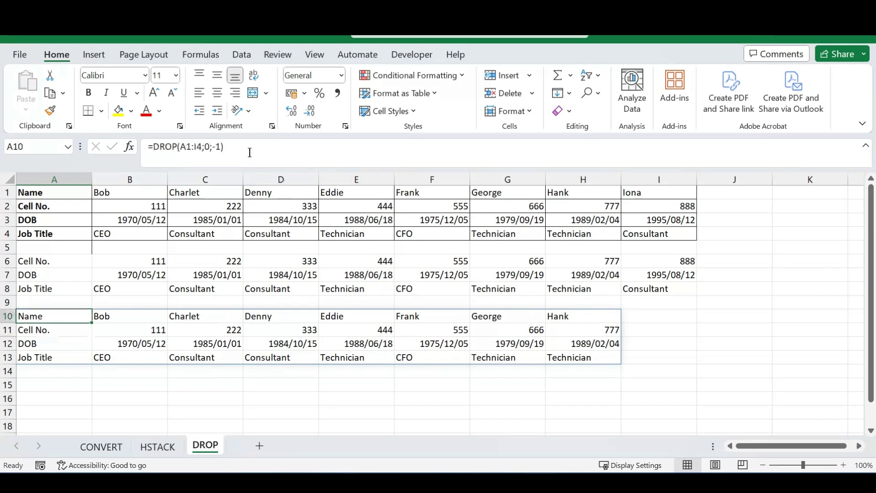